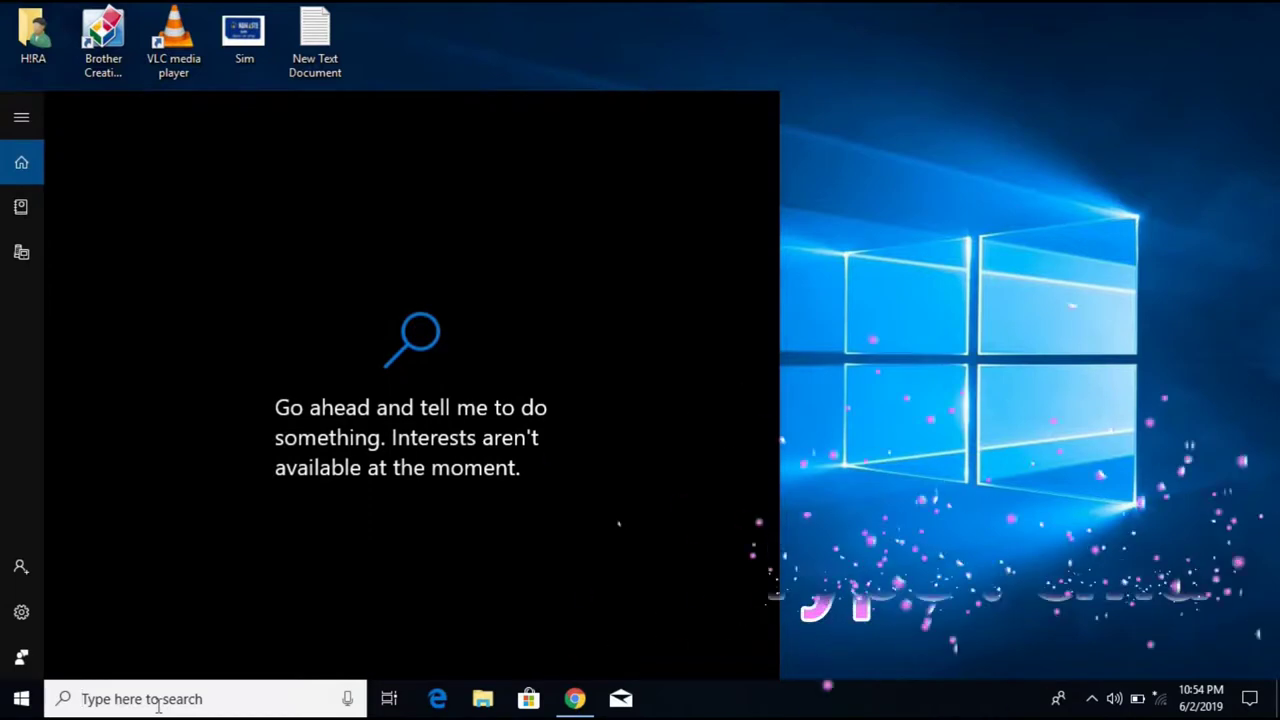
Find Command Prompt with a search for cmd, open it and maximize its window
text(cmd)
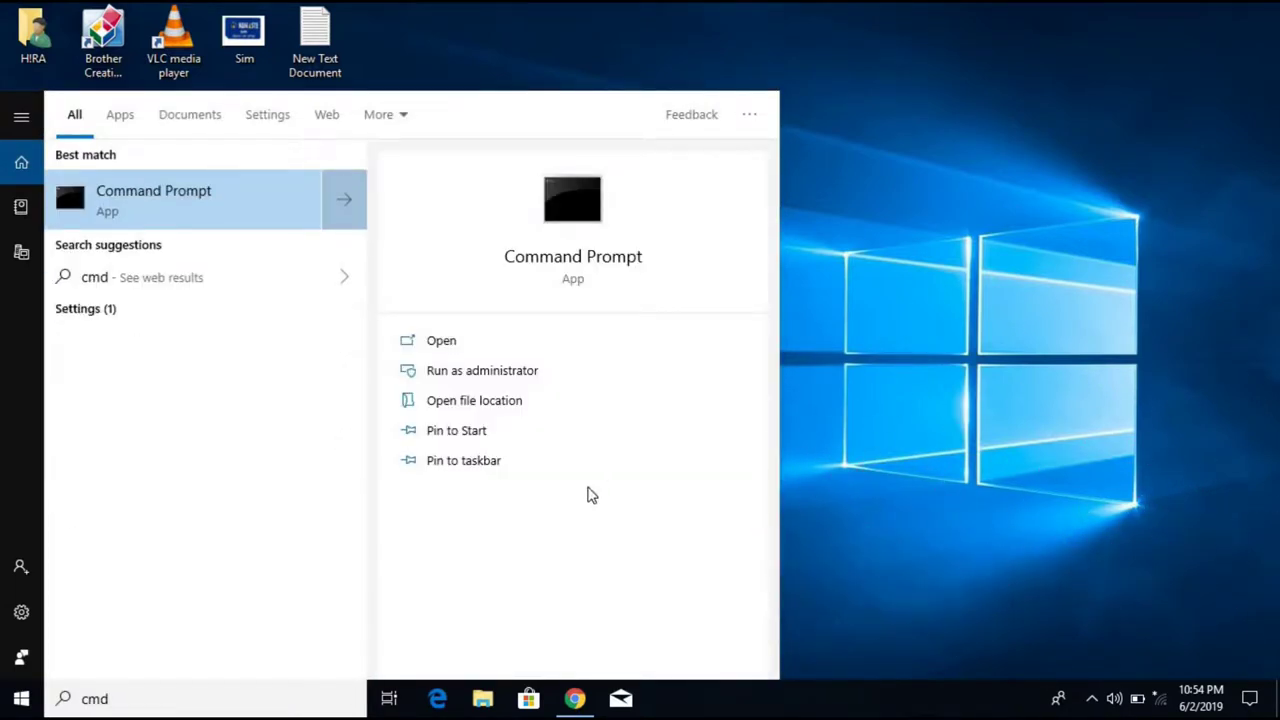
click(580, 262)
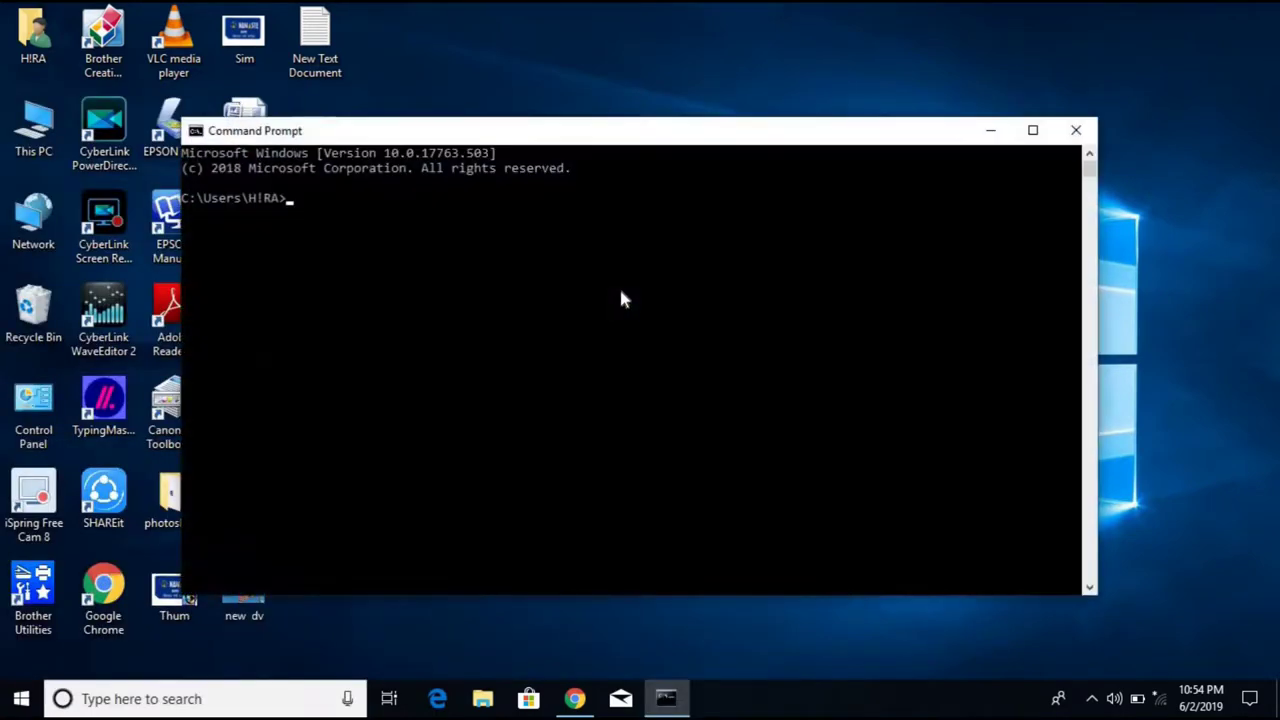
click(1033, 130)
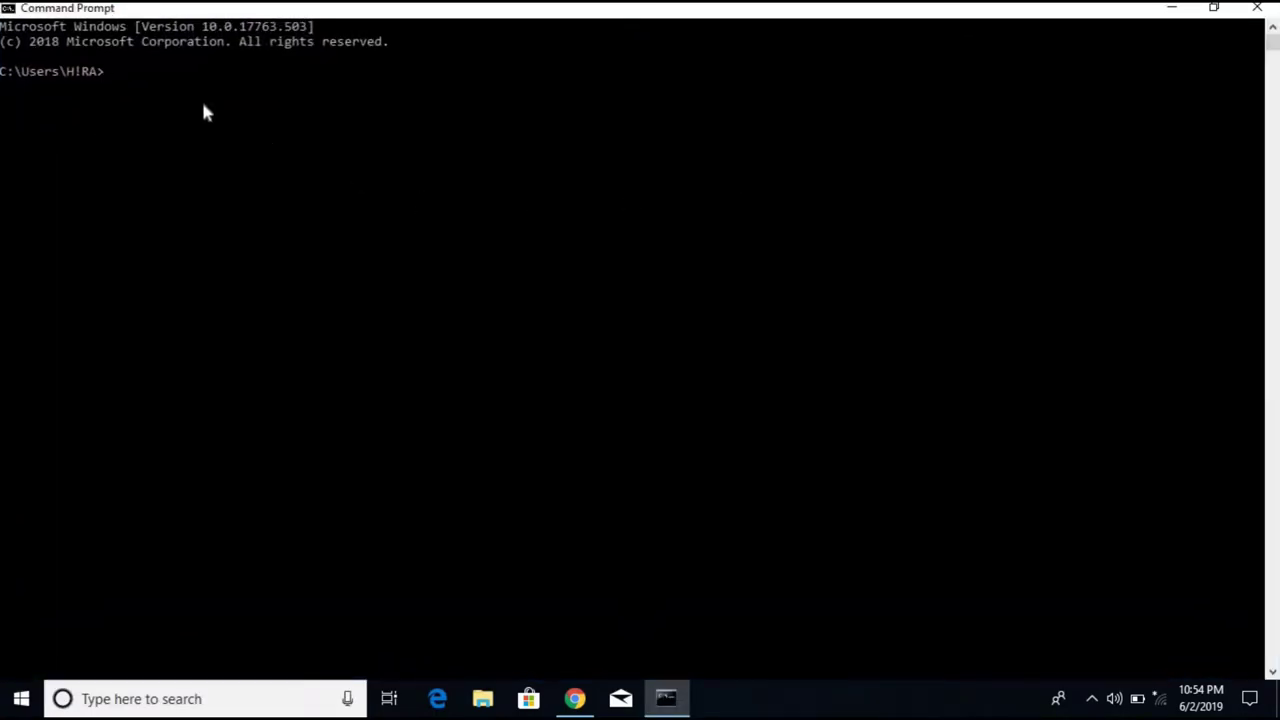
Start the diskpart utility from the command line and maximize its window
text(di)
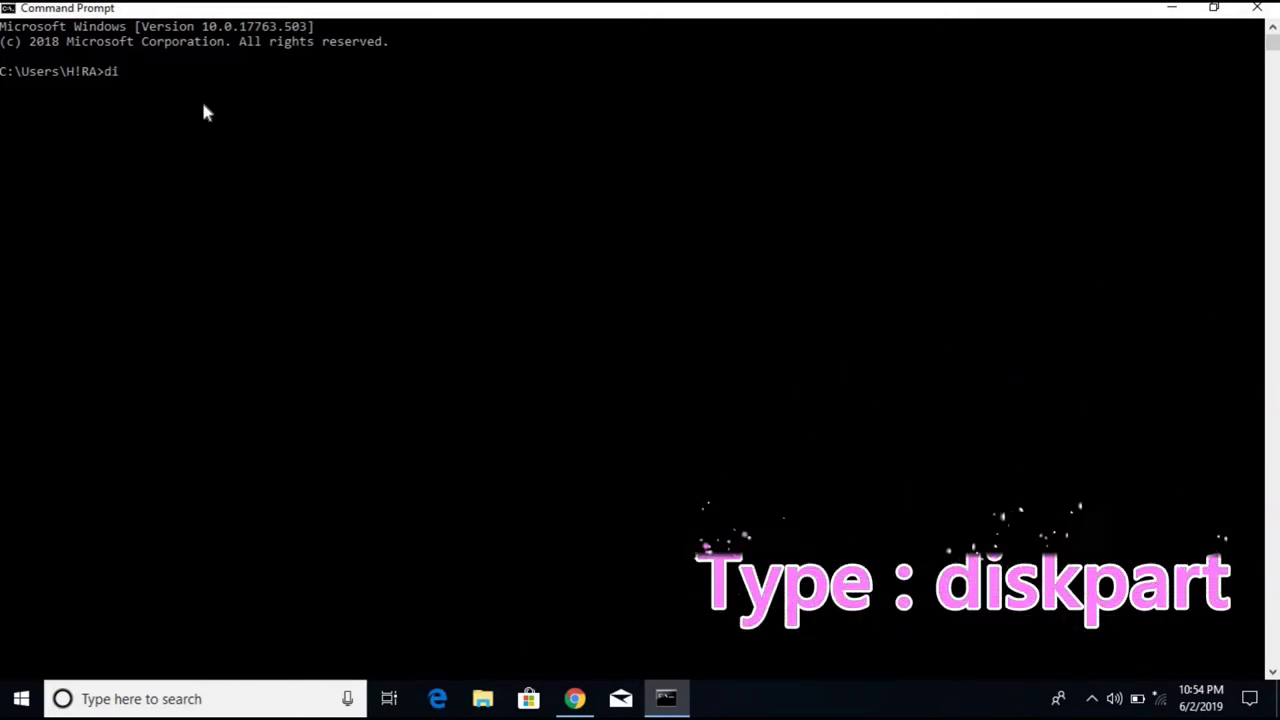
text(skpart)
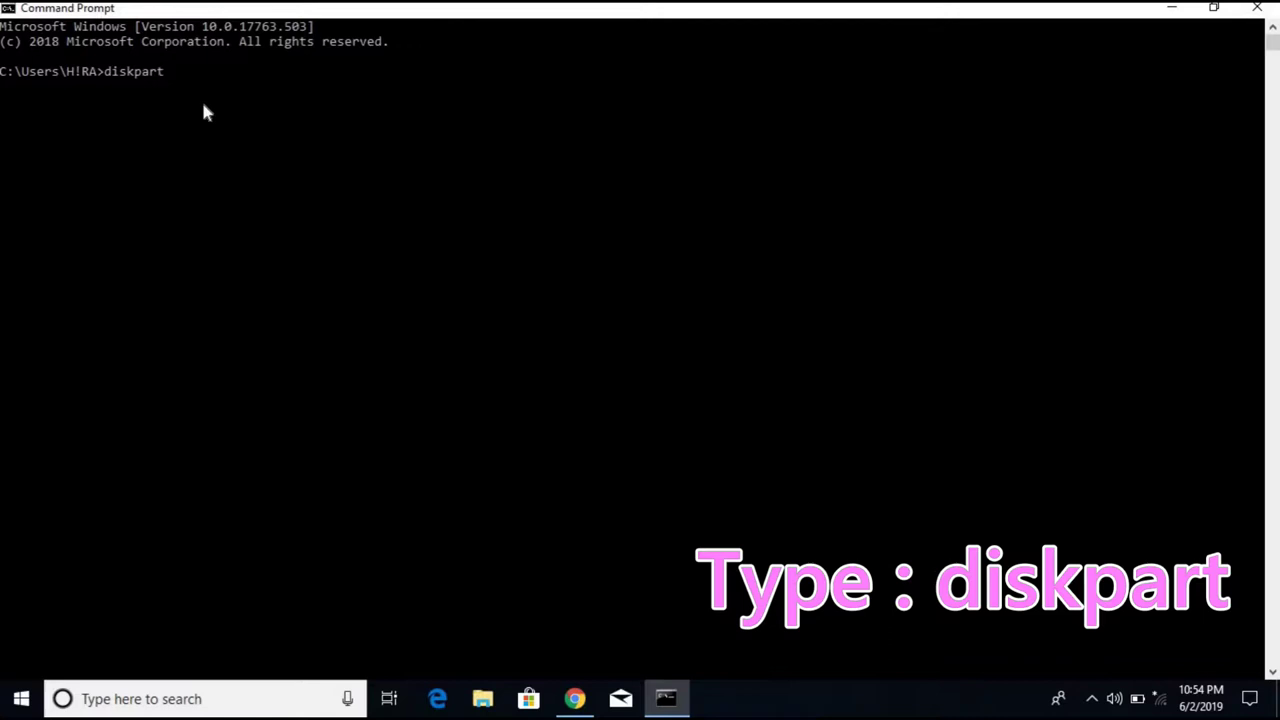
key(Return)
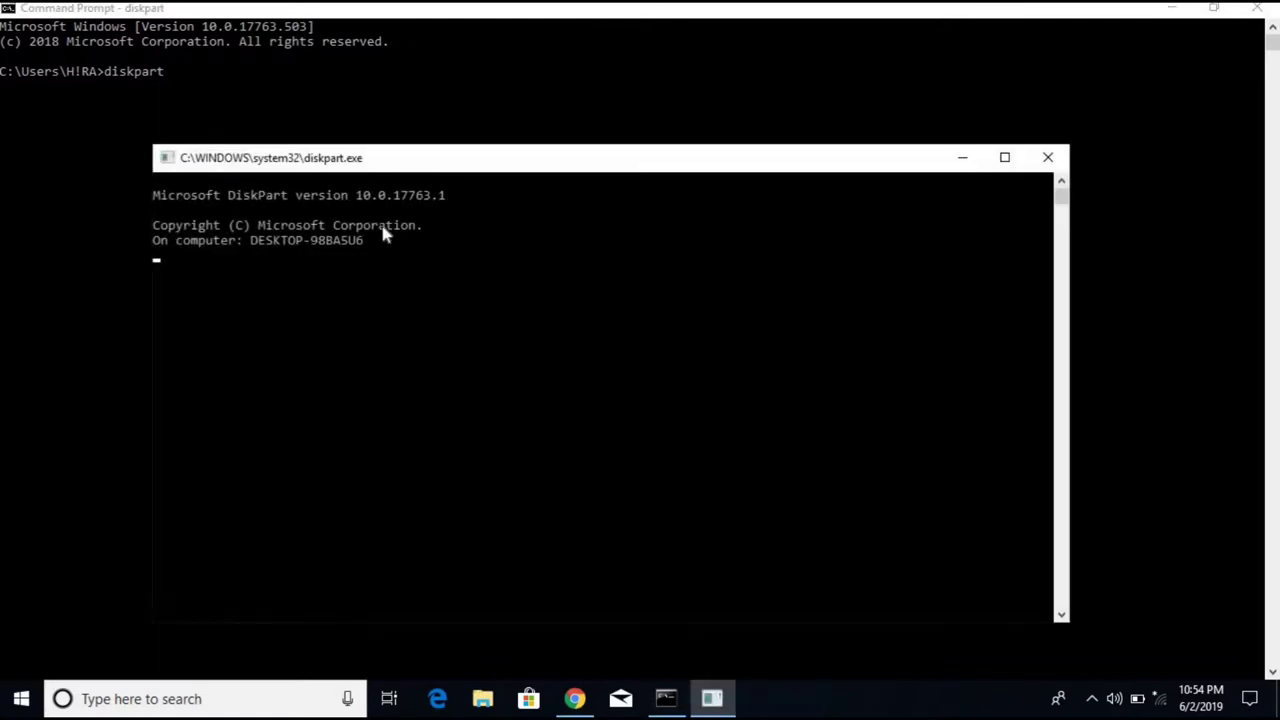
double_click(780, 160)
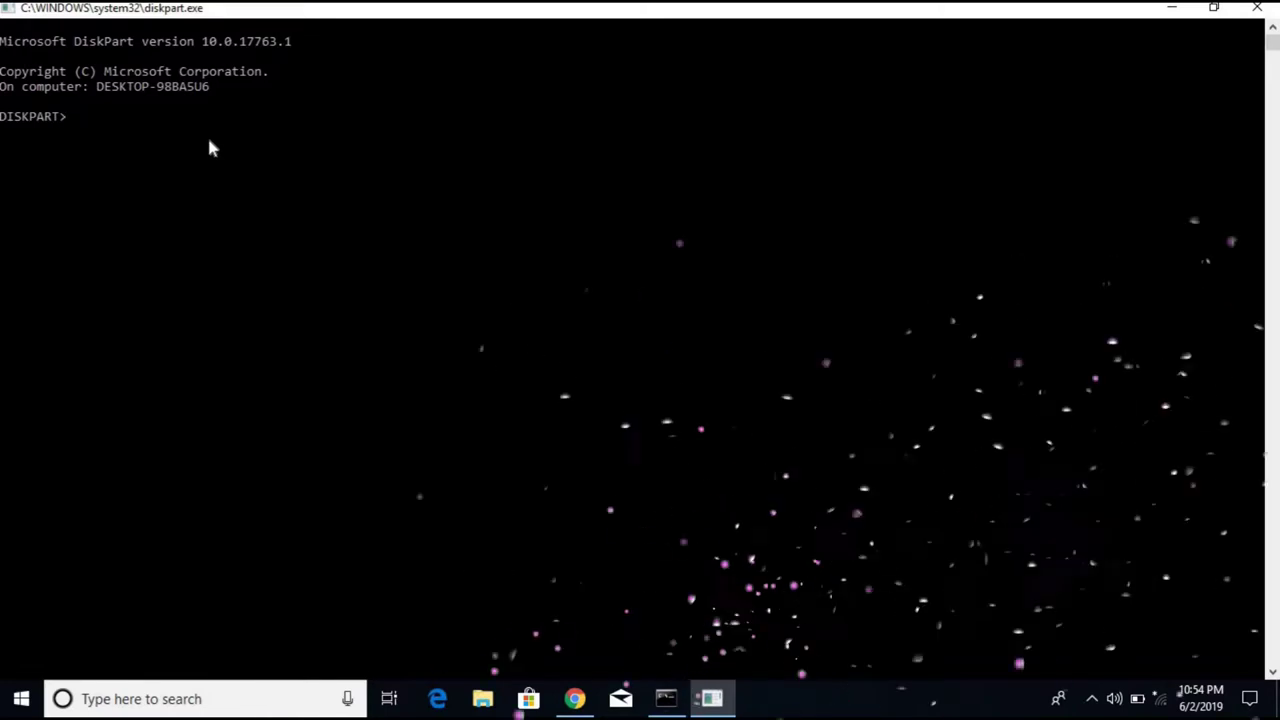
List the computer's disks in DiskPart with the list disk command
text(list)
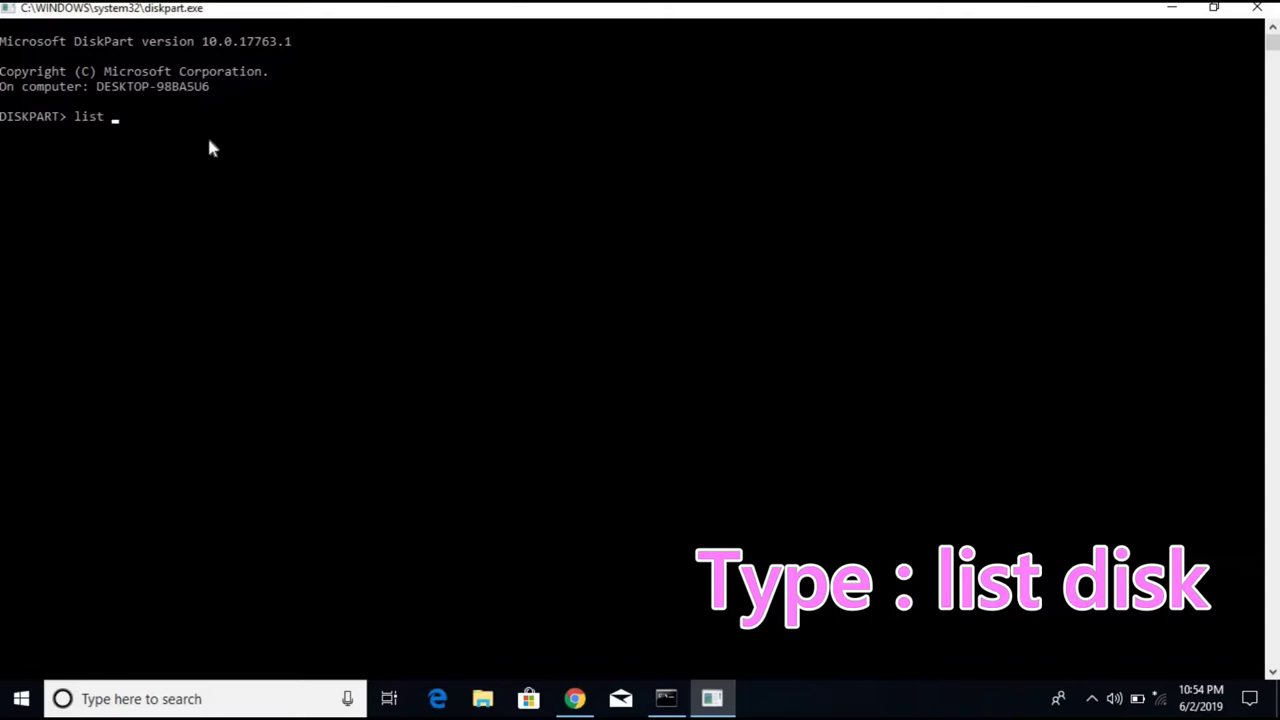
text( disk)
key(Return)
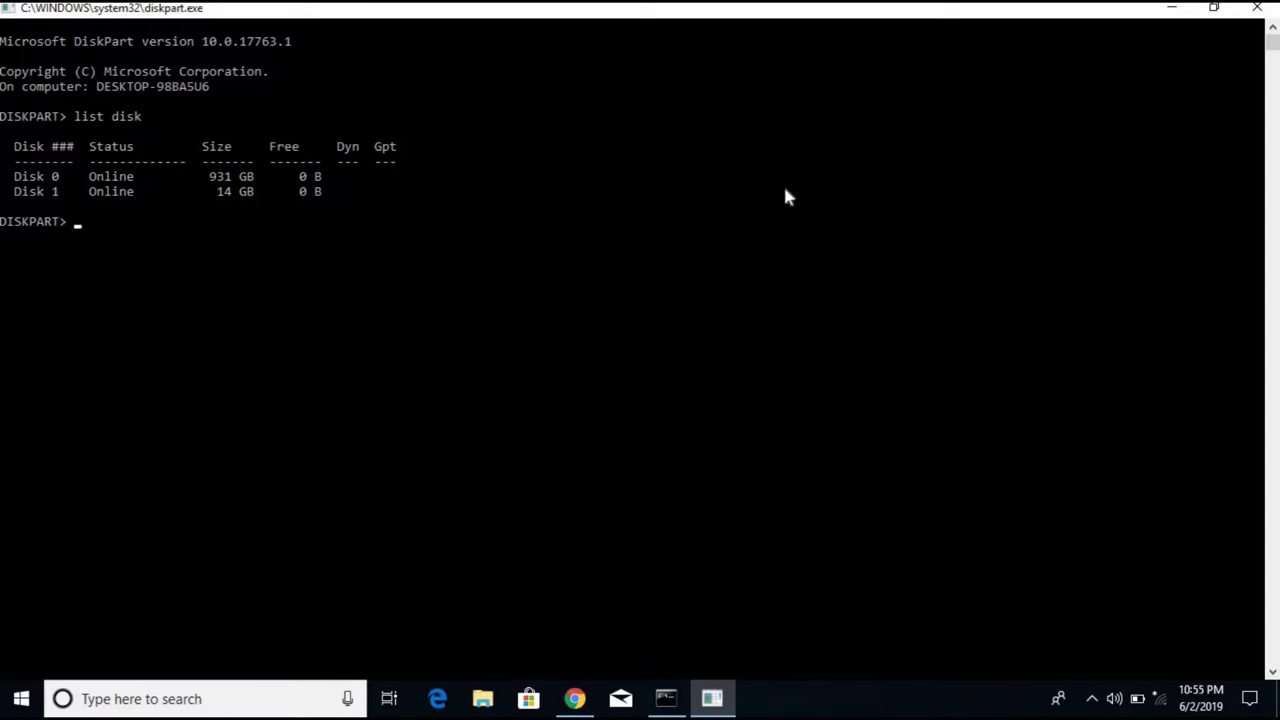
Minimize the console windows and open This PC maximized to check the size of the win 10 (D:) drive
click(1174, 9)
click(1178, 10)
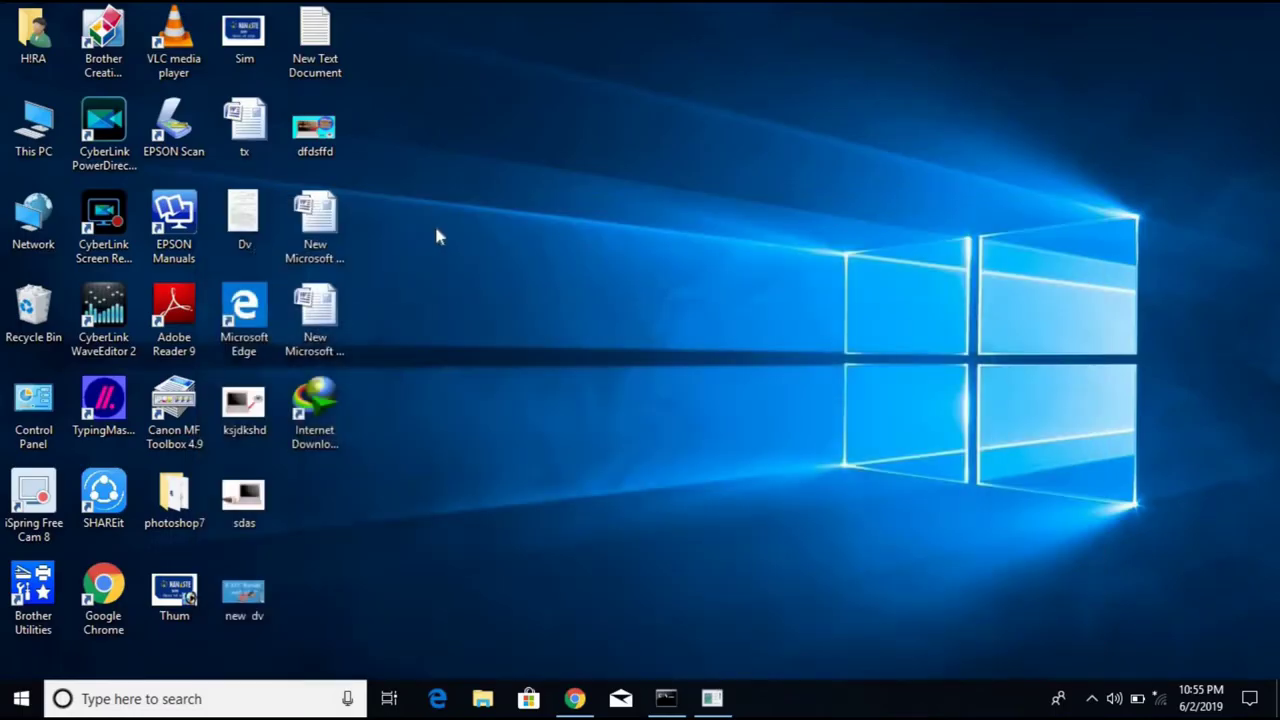
double_click(60, 116)
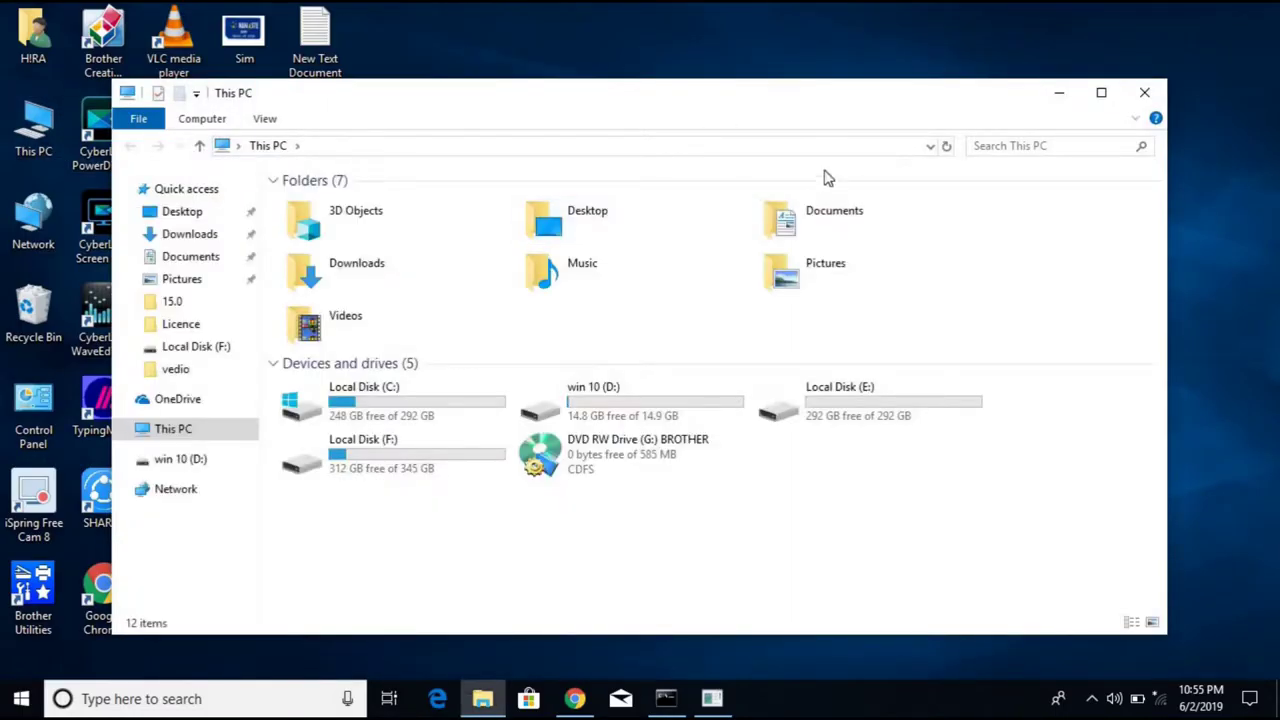
click(1101, 92)
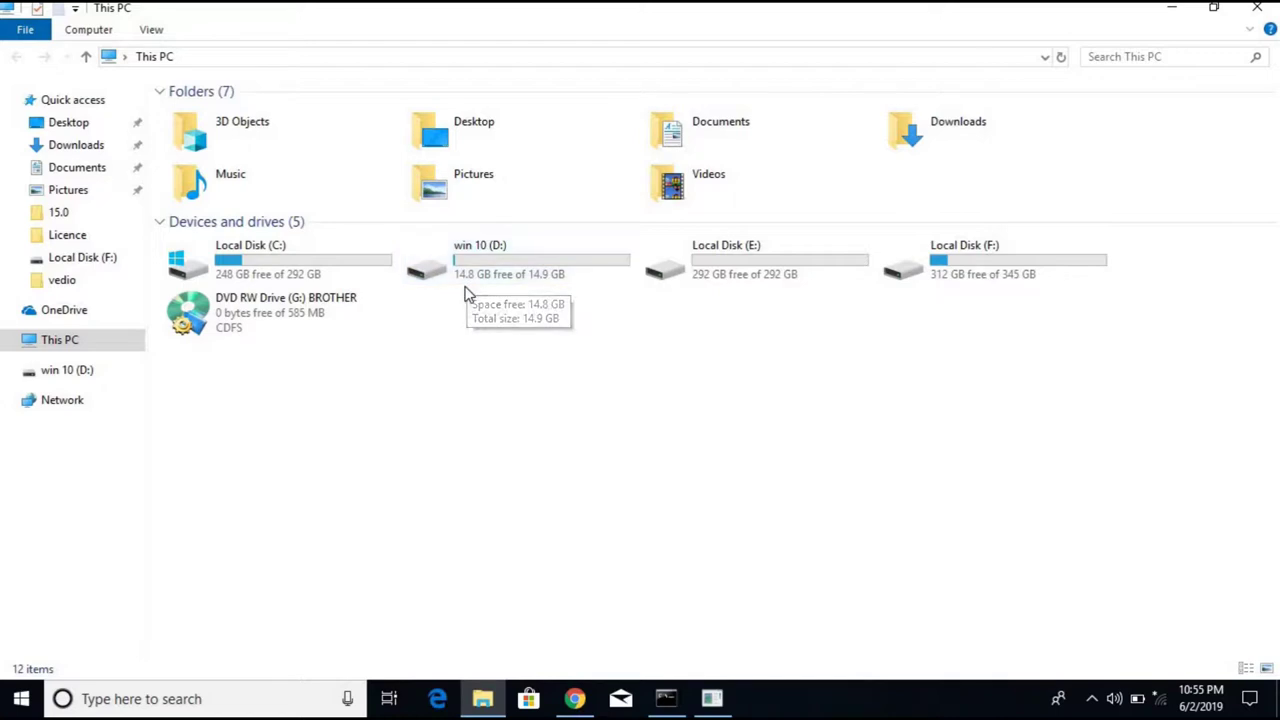
Return to DiskPart, select disk 1 and erase it with the clean command
click(712, 698)
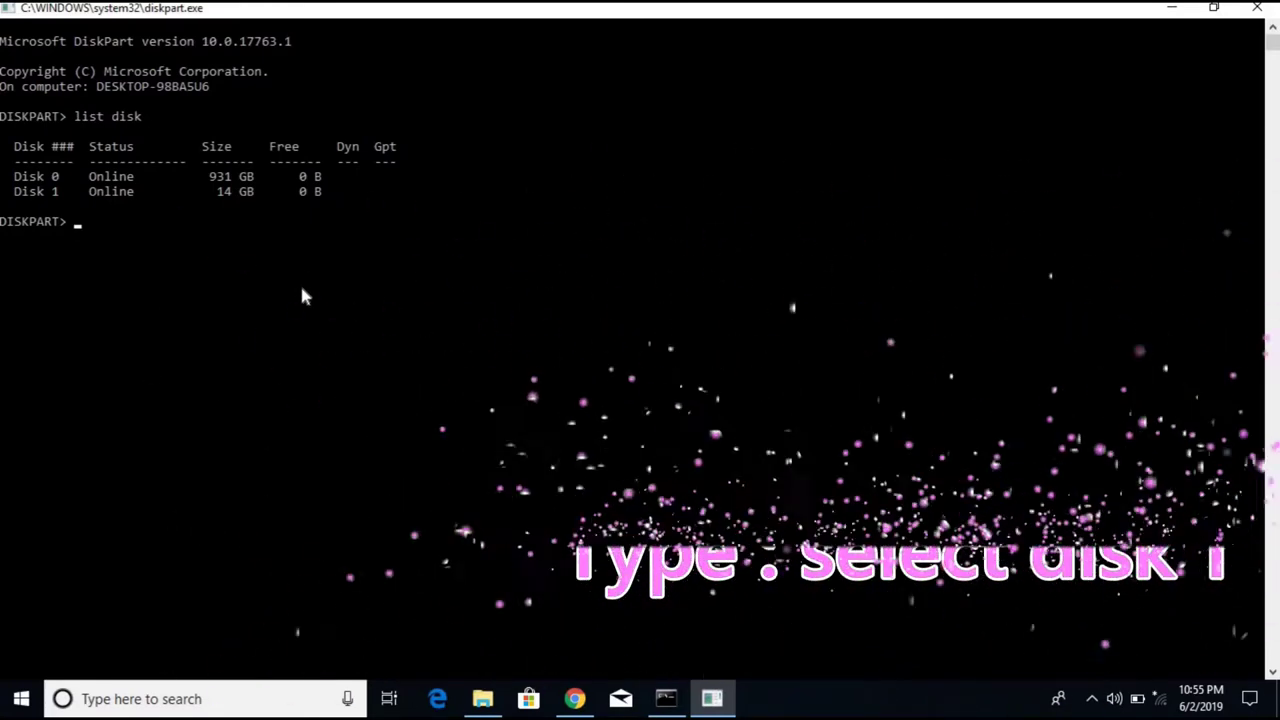
text(select disk )
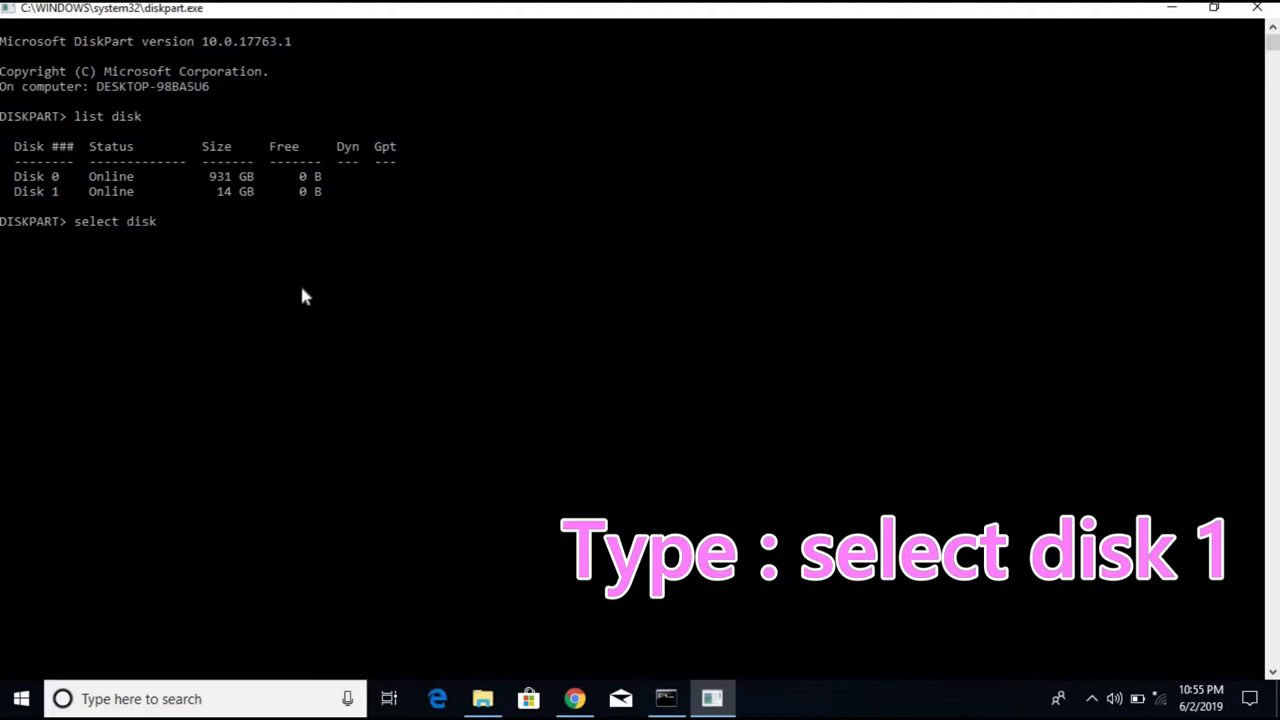
text(1)
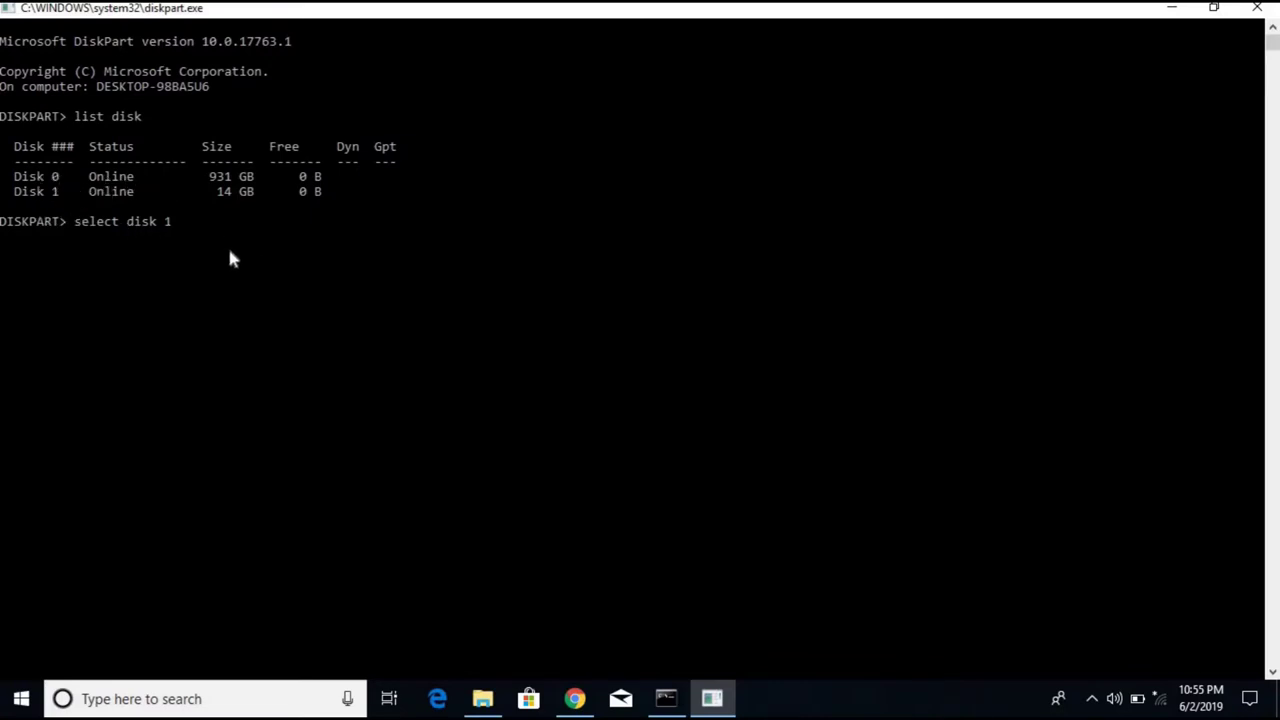
key(Return)
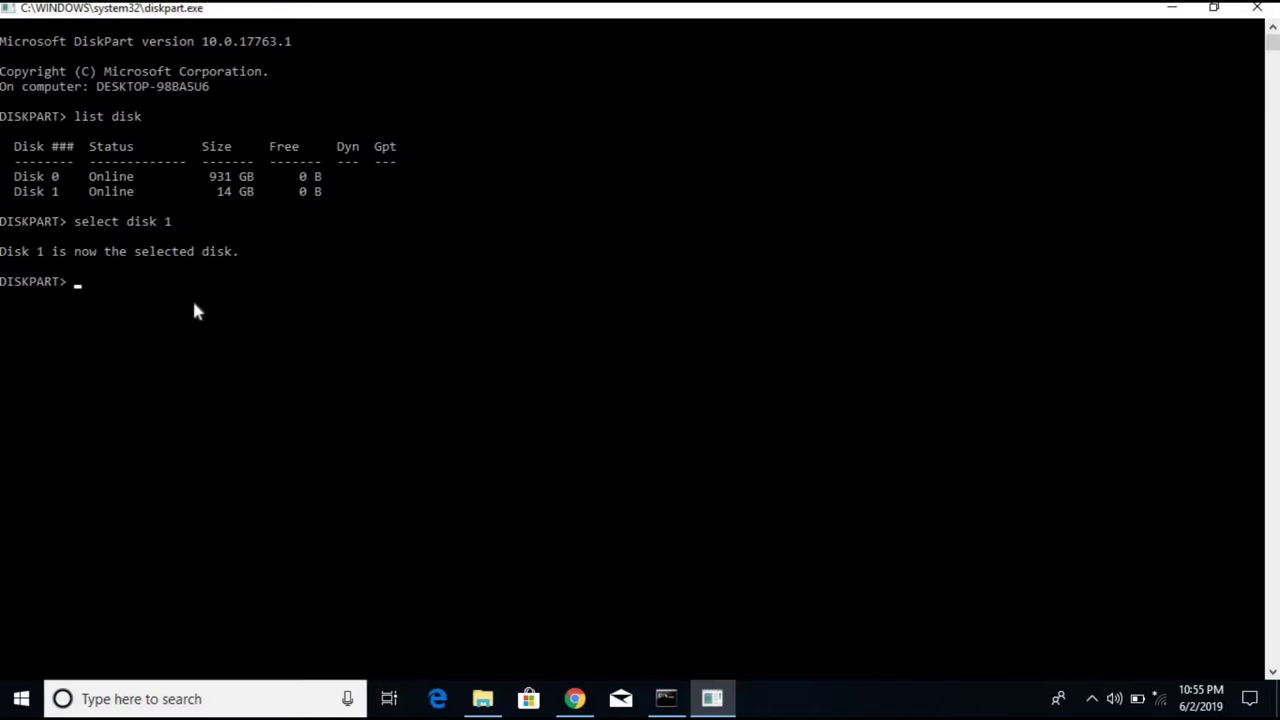
text(clean)
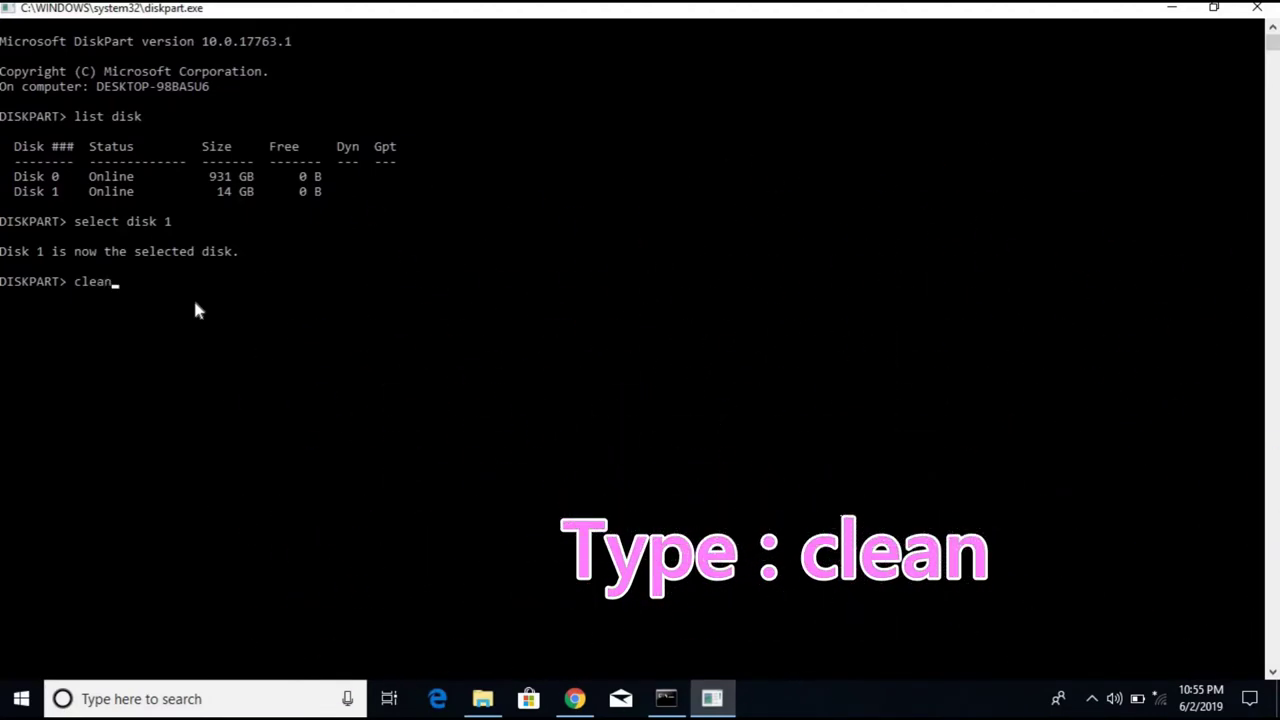
key(Return)
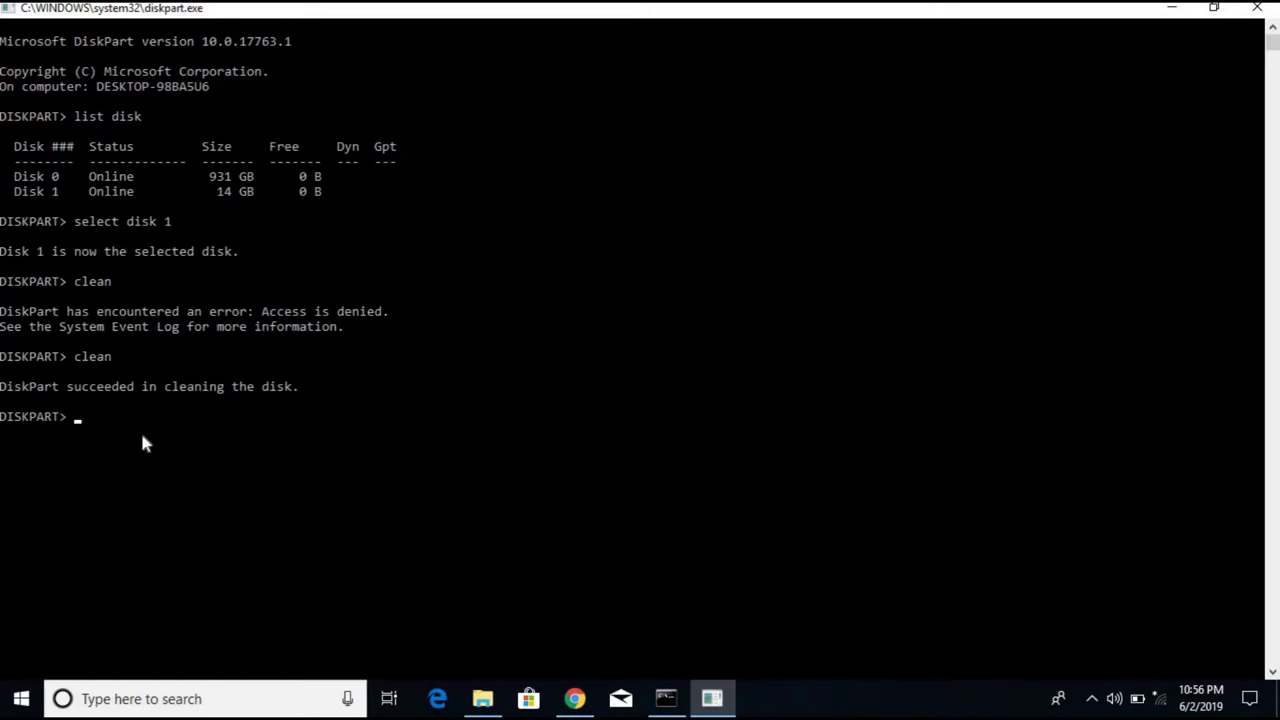
Create a primary partition on the selected disk with create partition primary
text(create part)
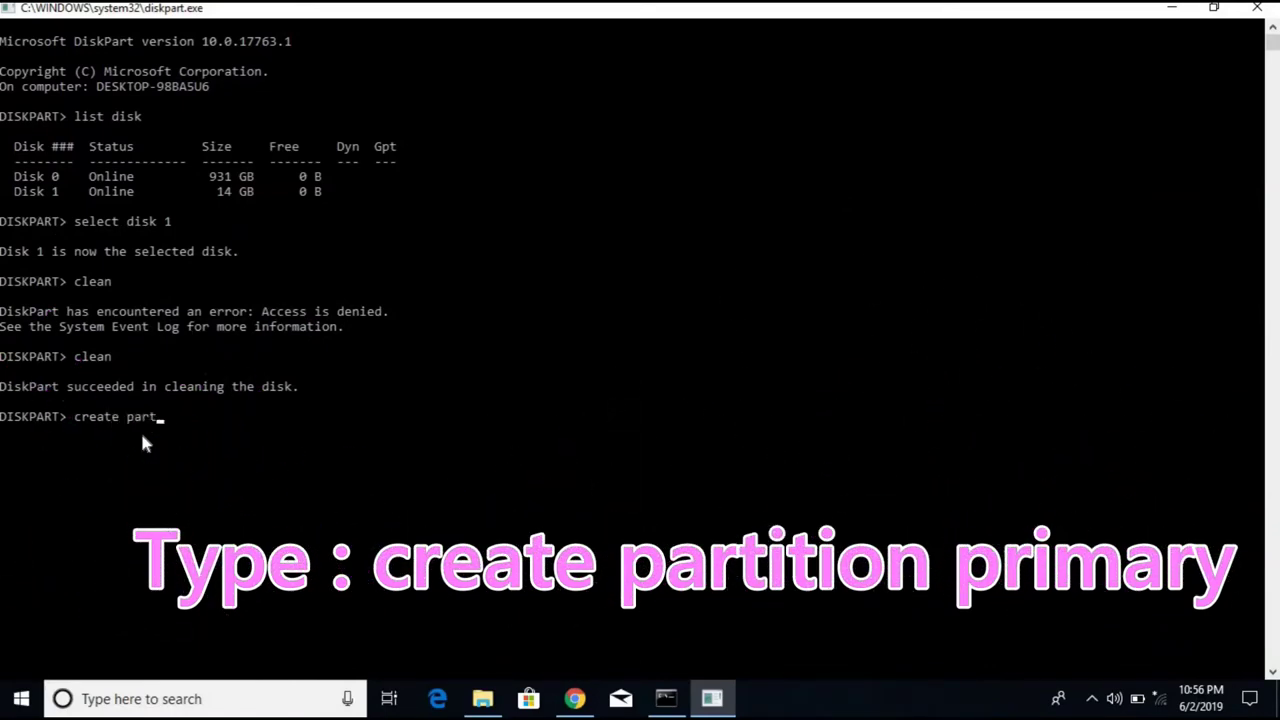
text(ition primary)
key(Return)
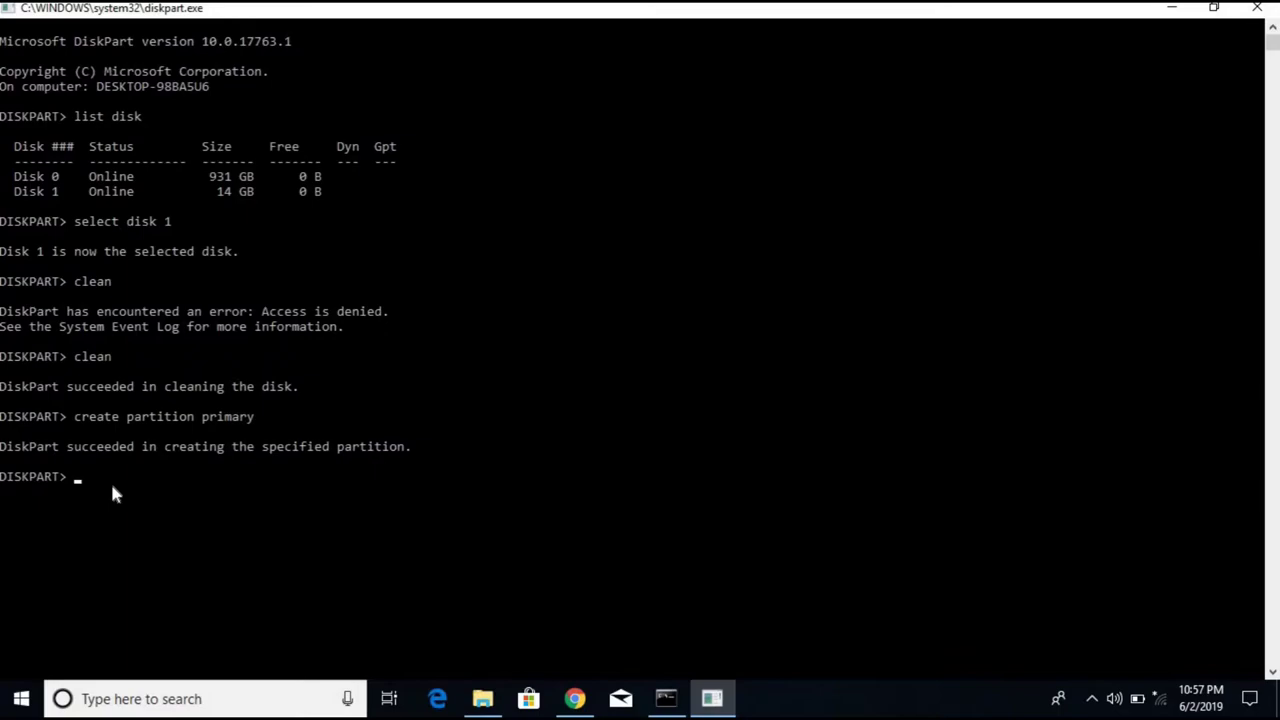
Try to format the new partition with the command formate fs=ntfs
text(fo)
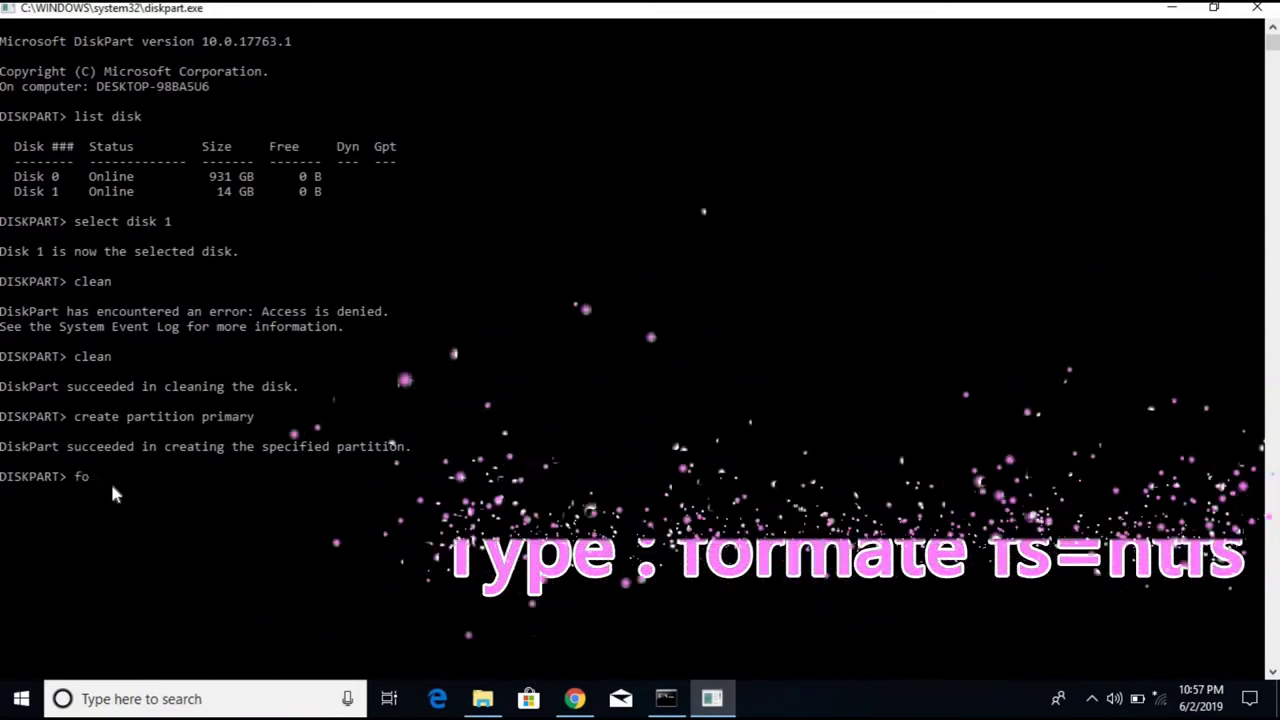
text(rmate fs)
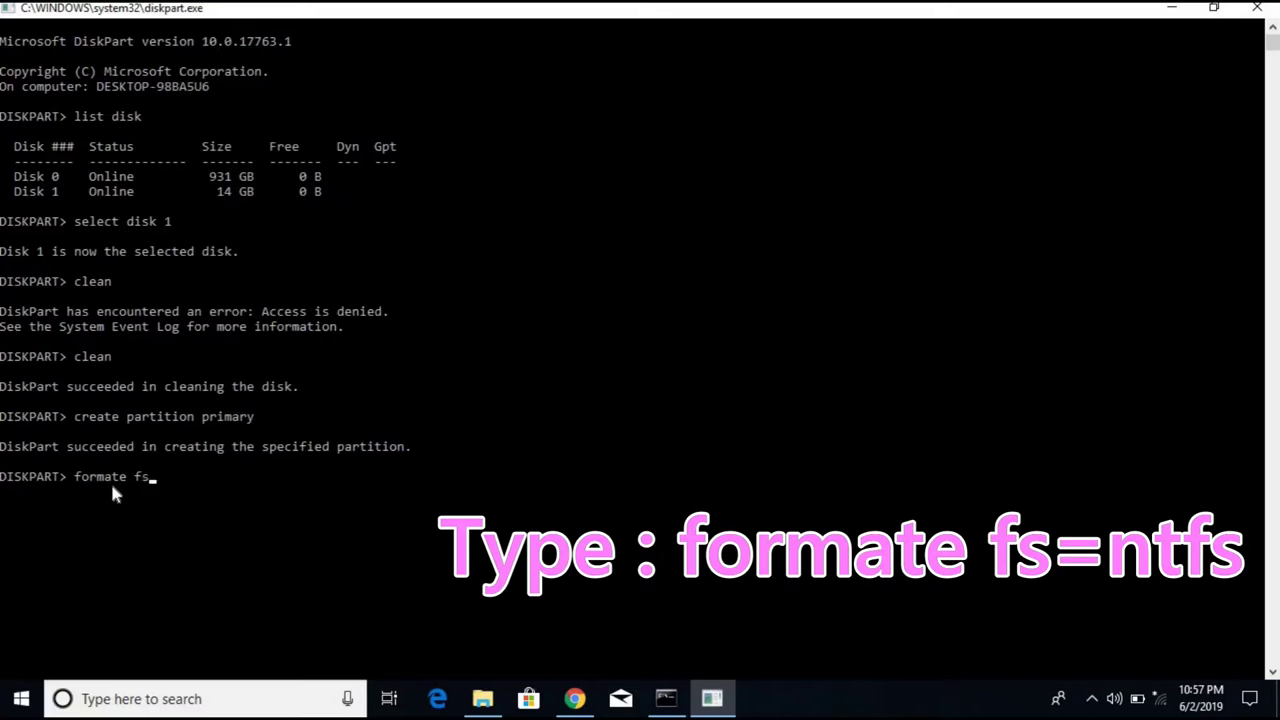
text(=ntfs)
key(Return)
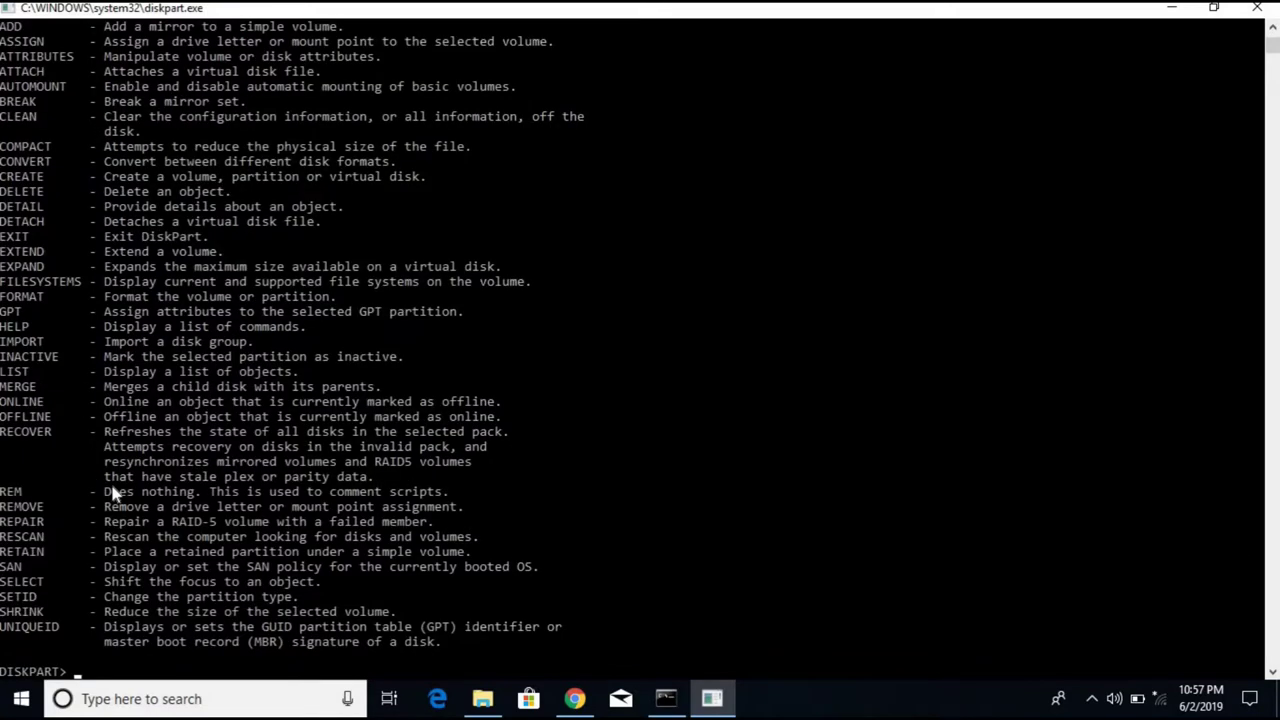
Format the new partition as NTFS with the command format fs=ntfs
scroll(115, 492, down, 2)
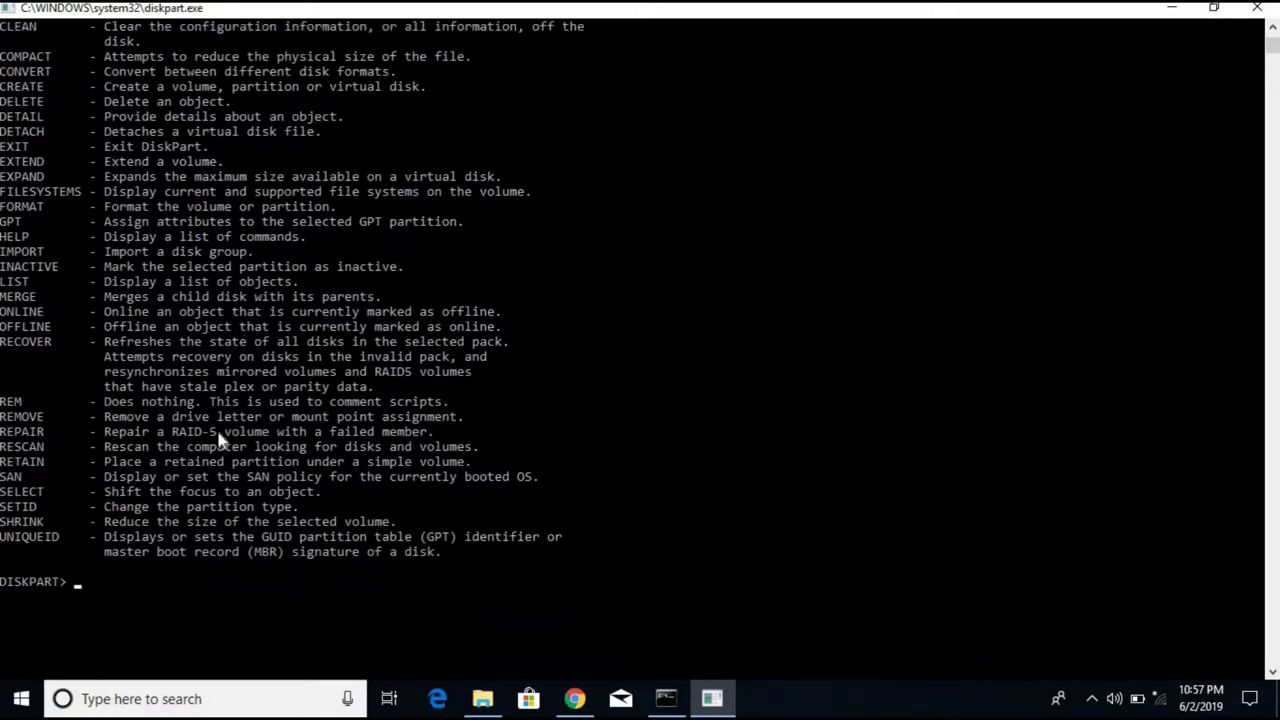
scroll(218, 440, down, 1)
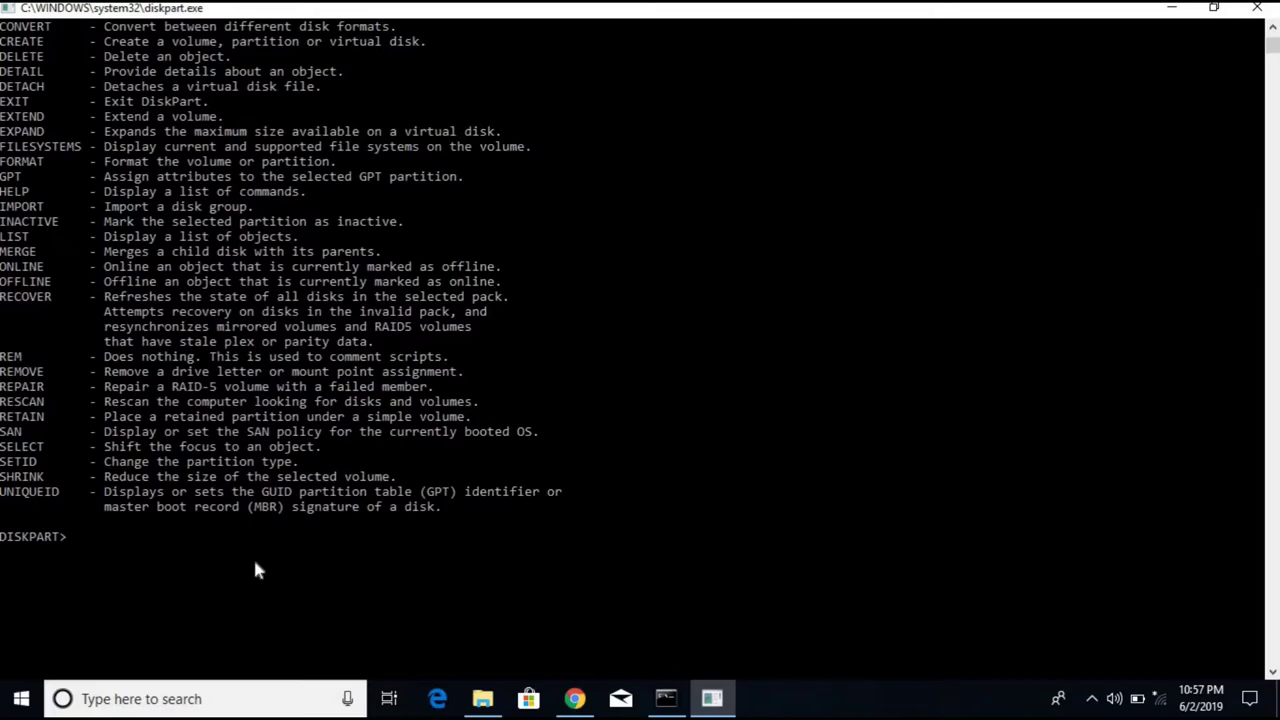
text(for)
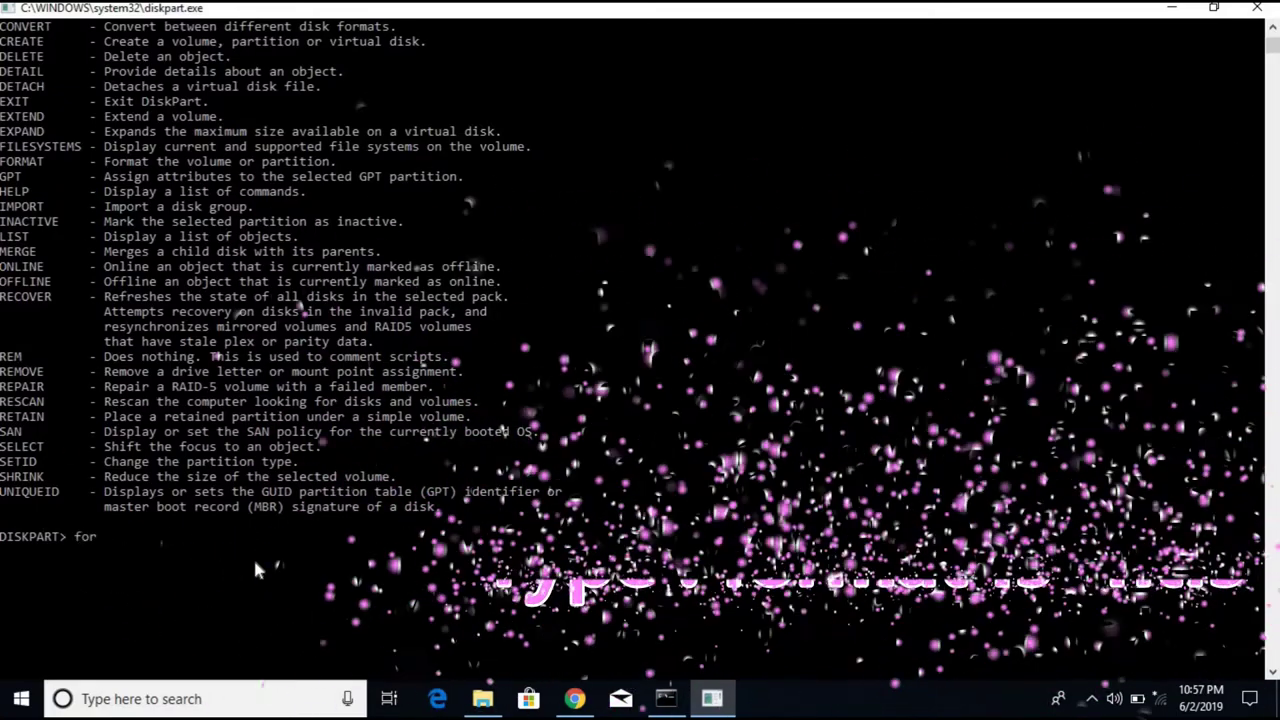
text(mat fs=ntfs)
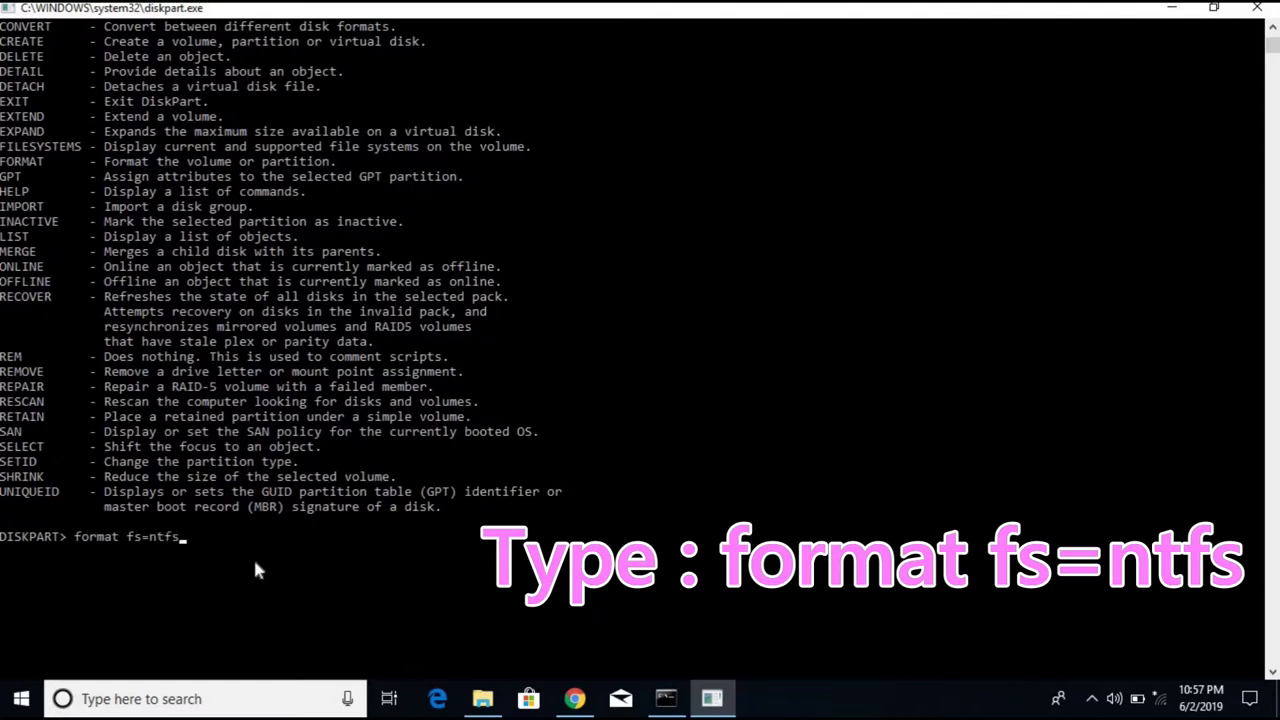
key(Return)
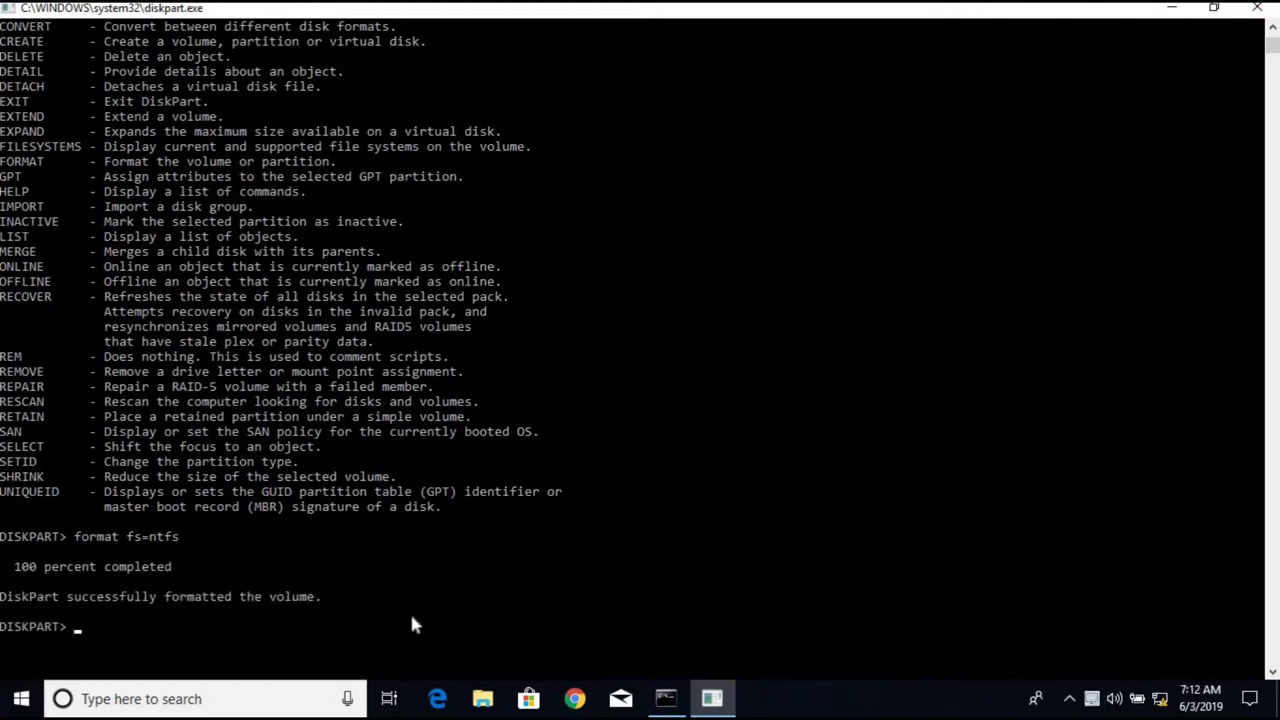
Mark the formatted partition as active and exit DiskPart
scroll(415, 625, down, 4)
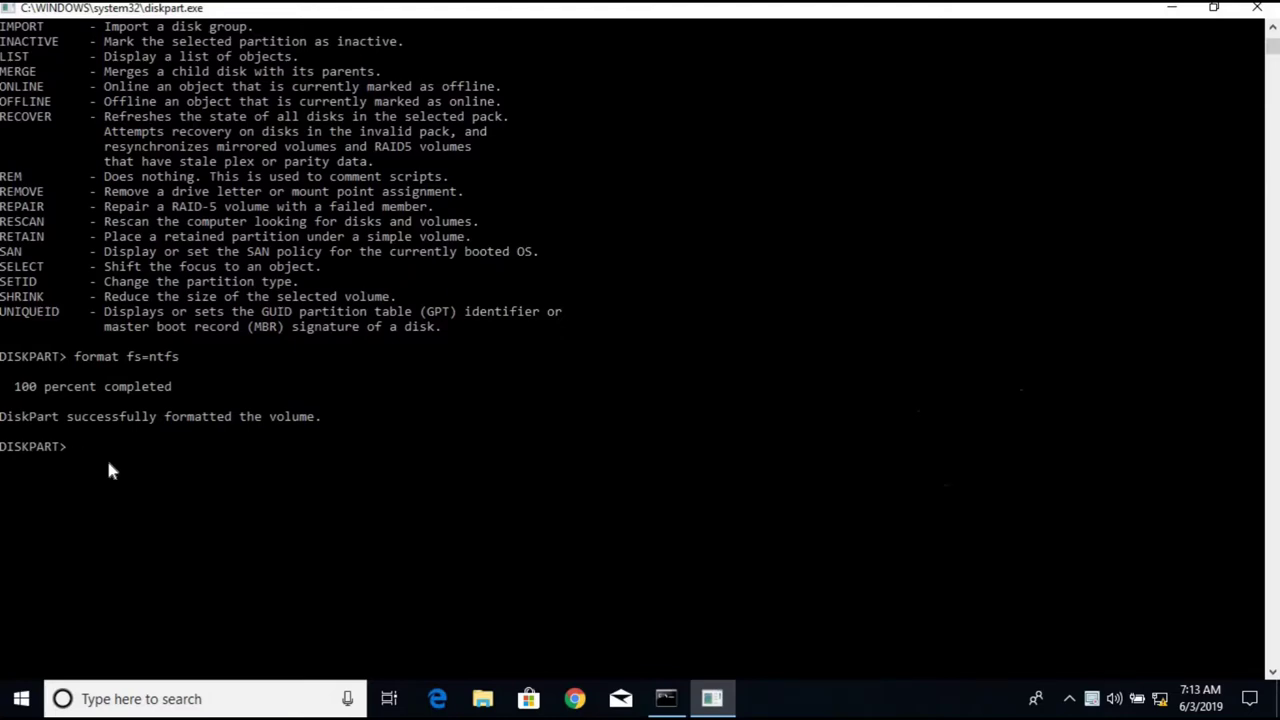
text(active)
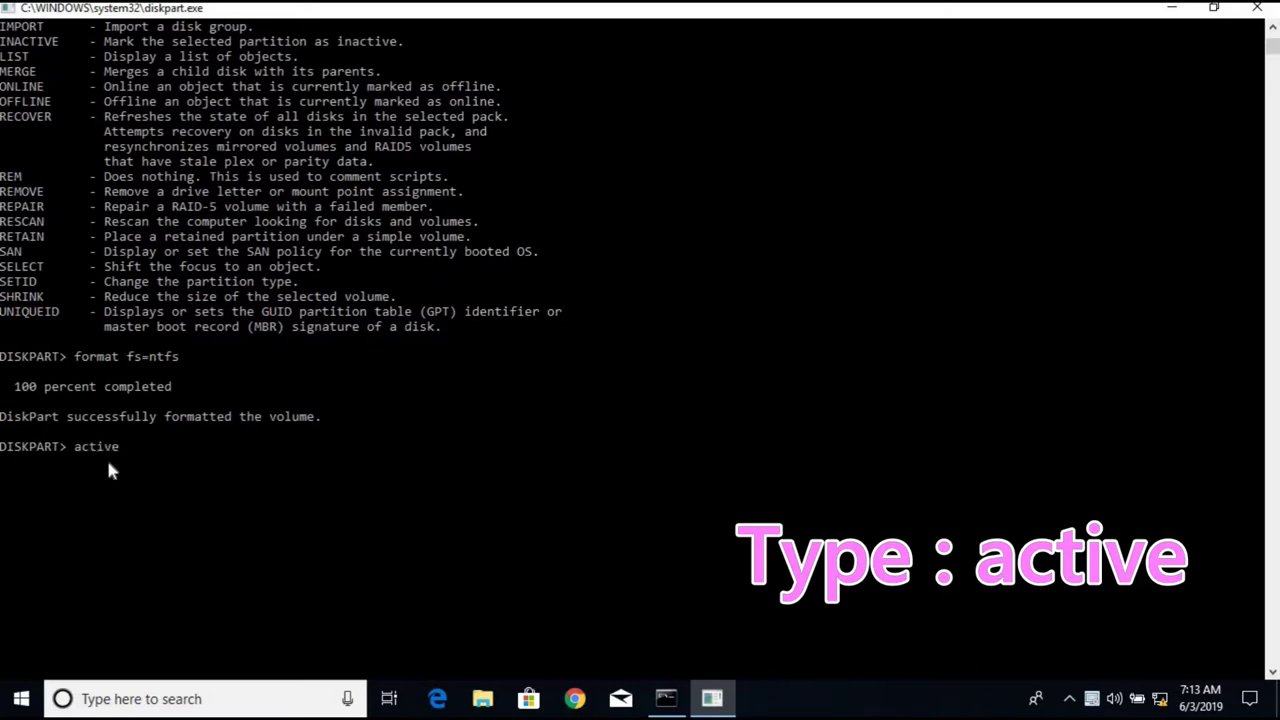
key(Return)
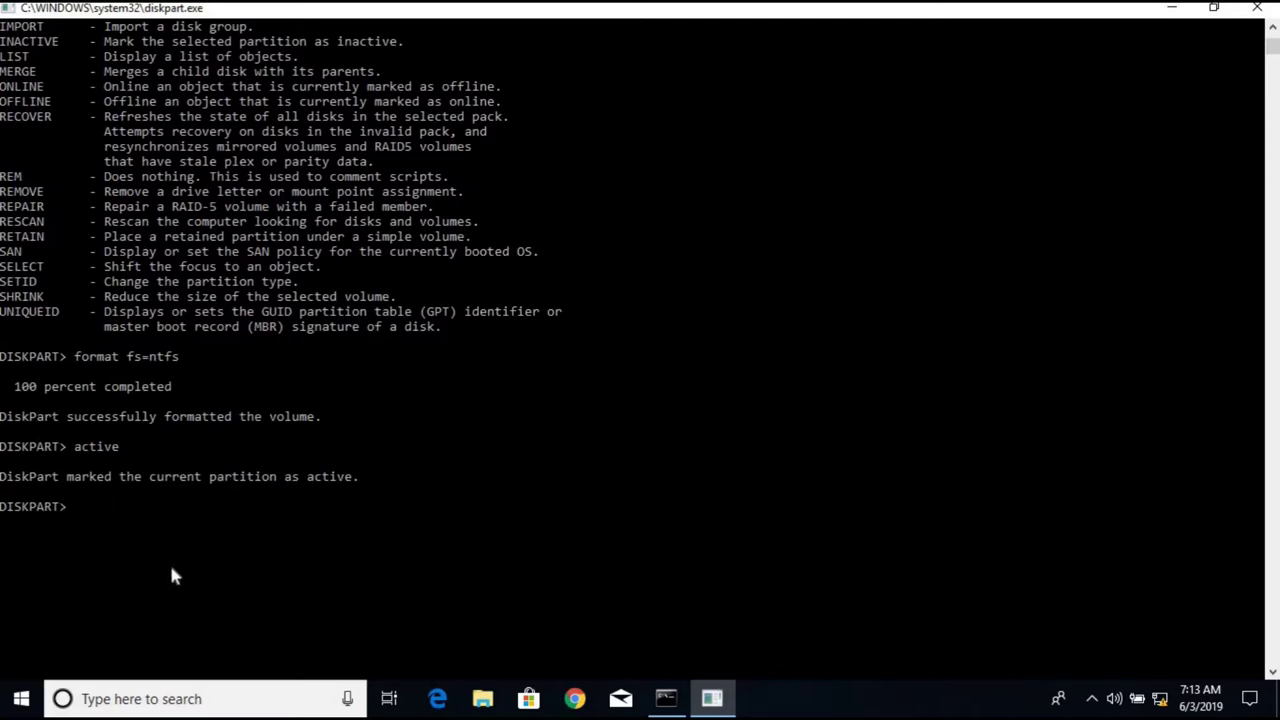
text(exit)
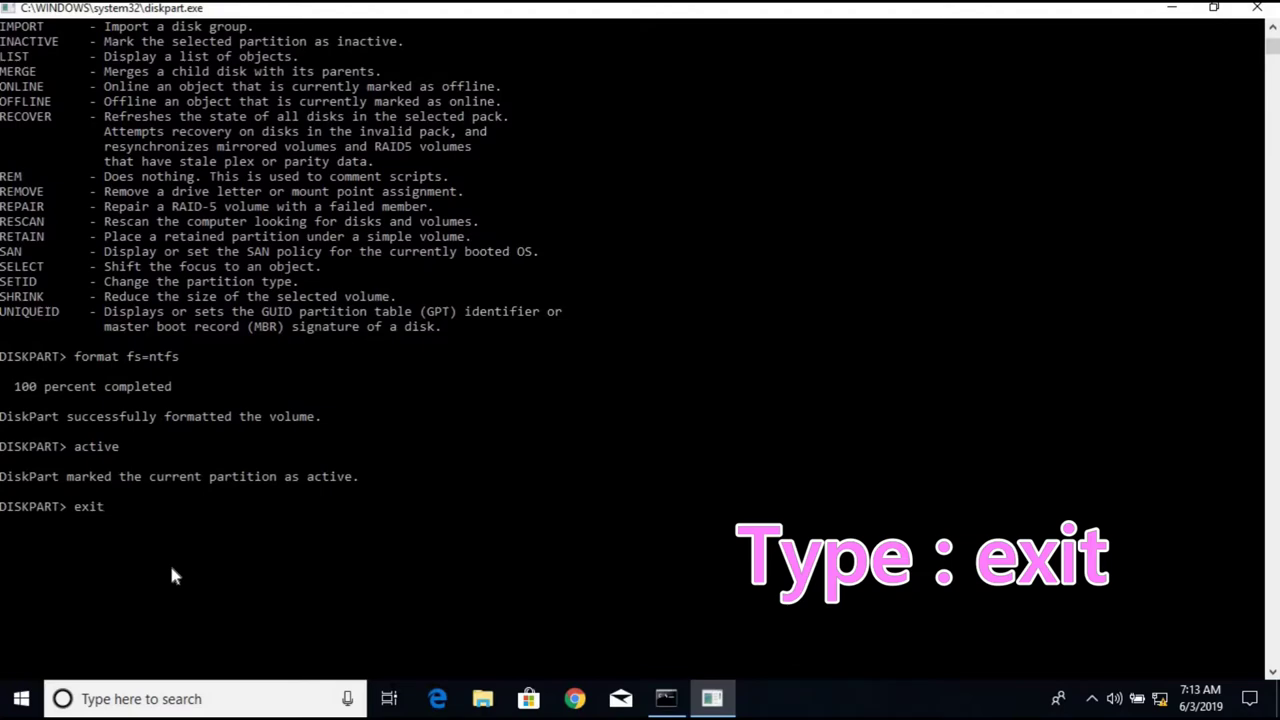
key(Return)
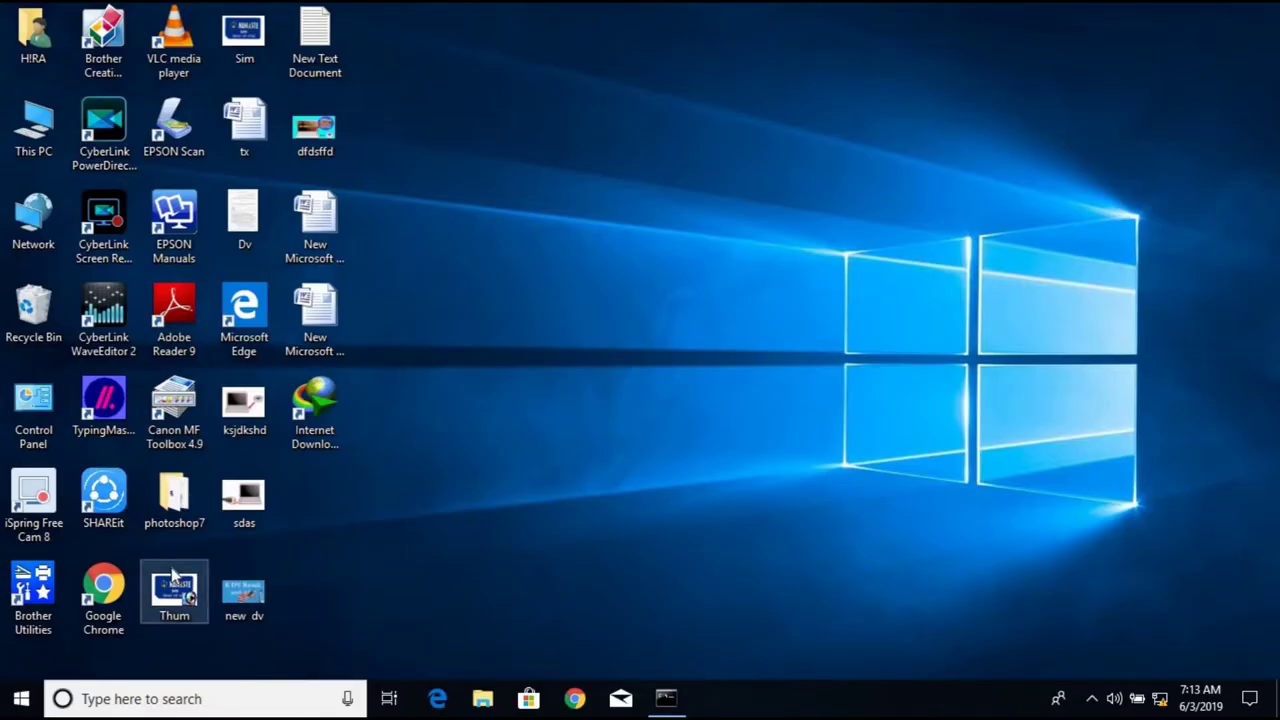
Refresh the desktop and open This PC to check the formatted USB drive
right_click(443, 217)
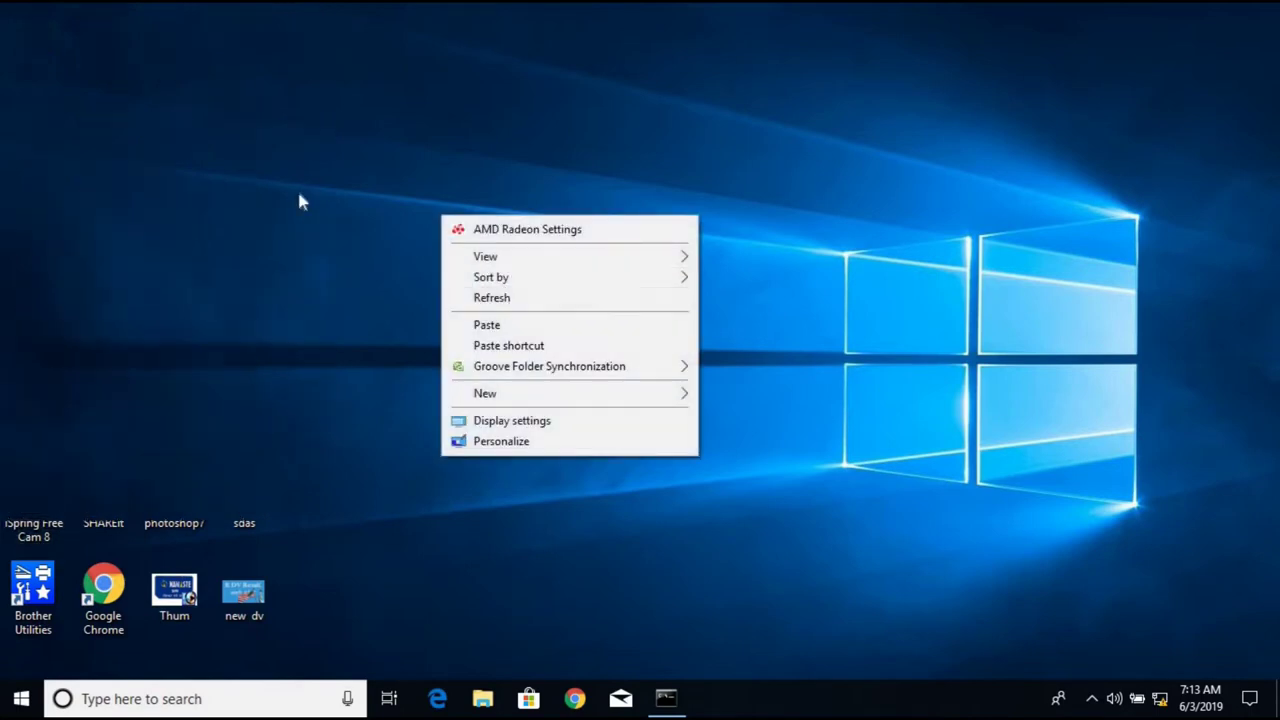
click(491, 297)
key(Return)
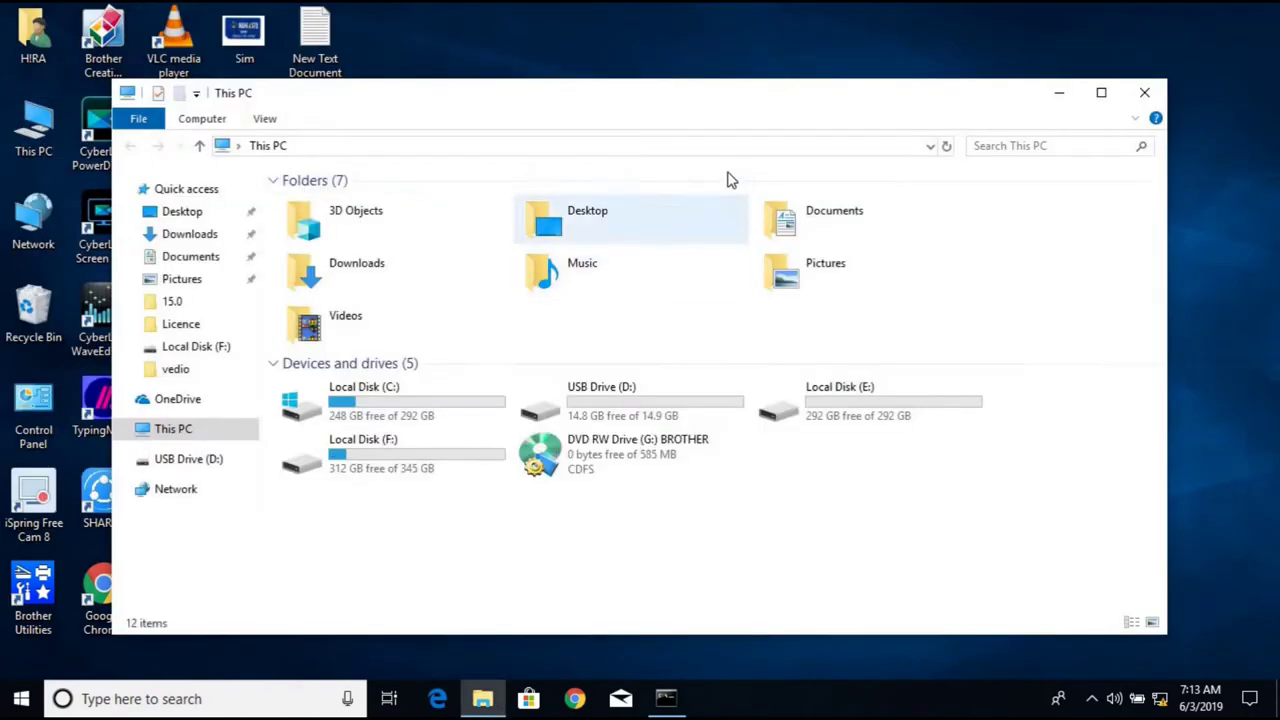
Maximize the This PC window and refresh the drive list to check the USB drive
click(1101, 92)
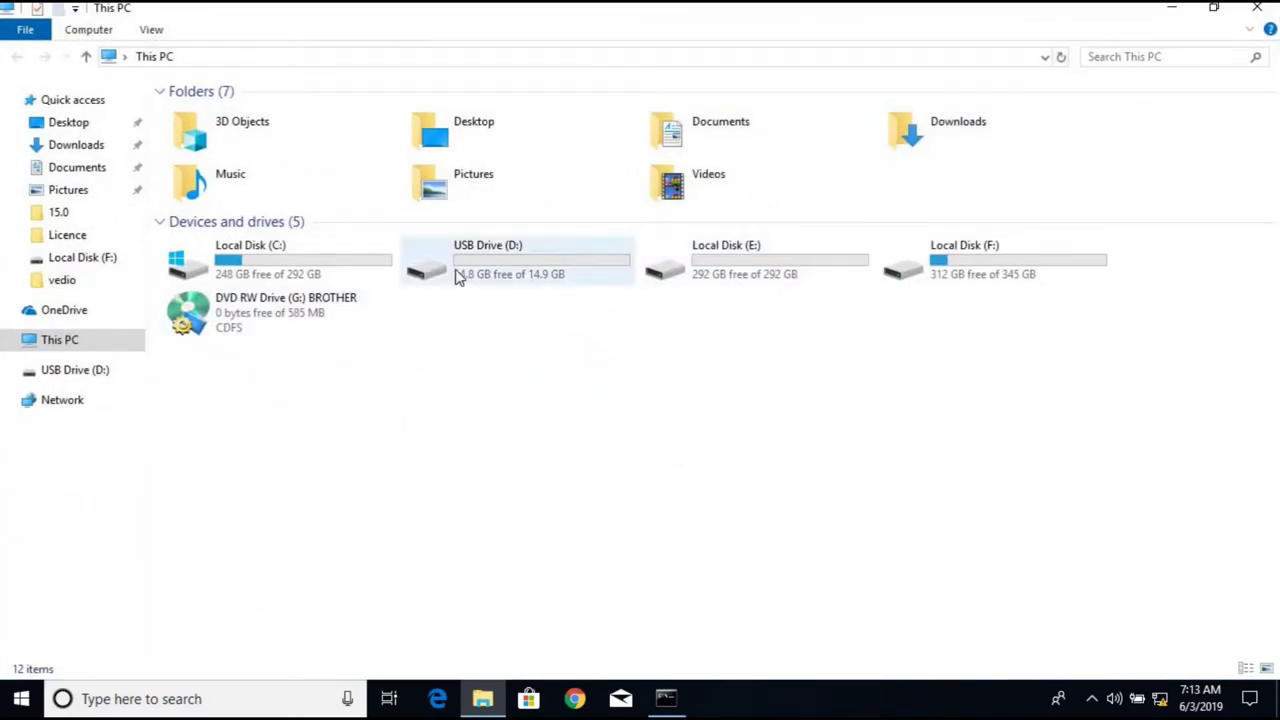
click(534, 224)
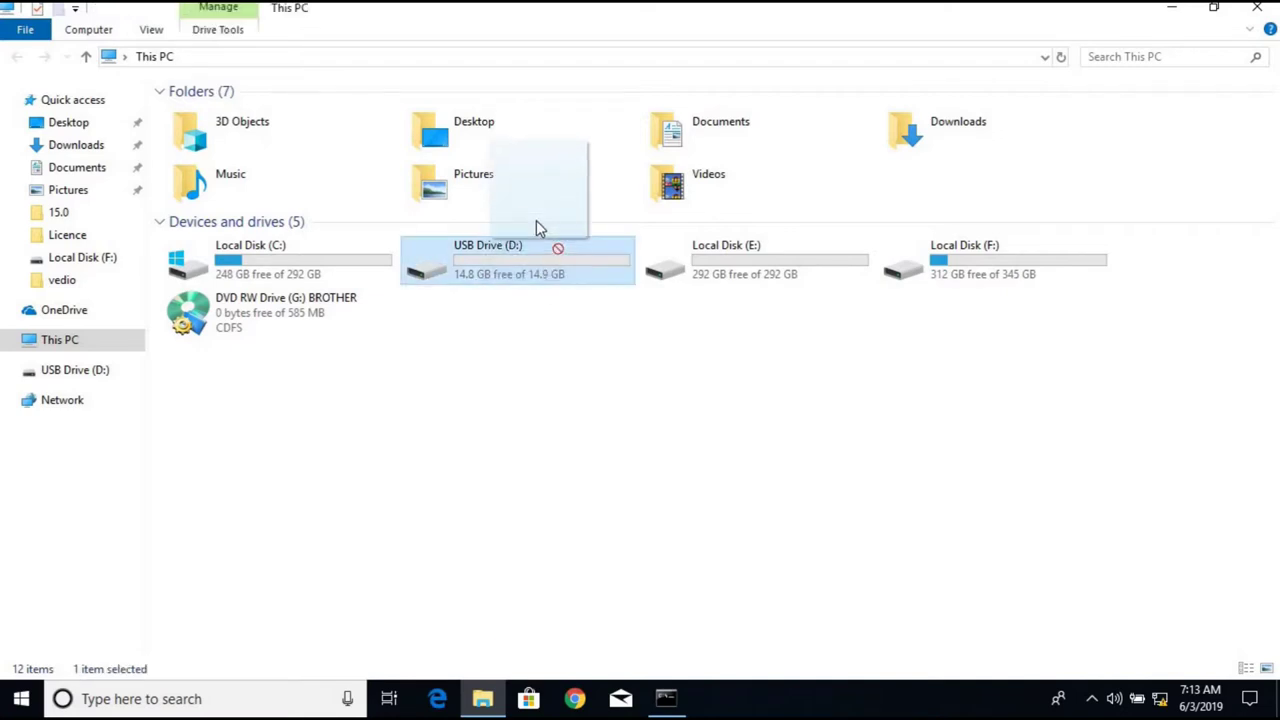
right_click(544, 314)
click(598, 391)
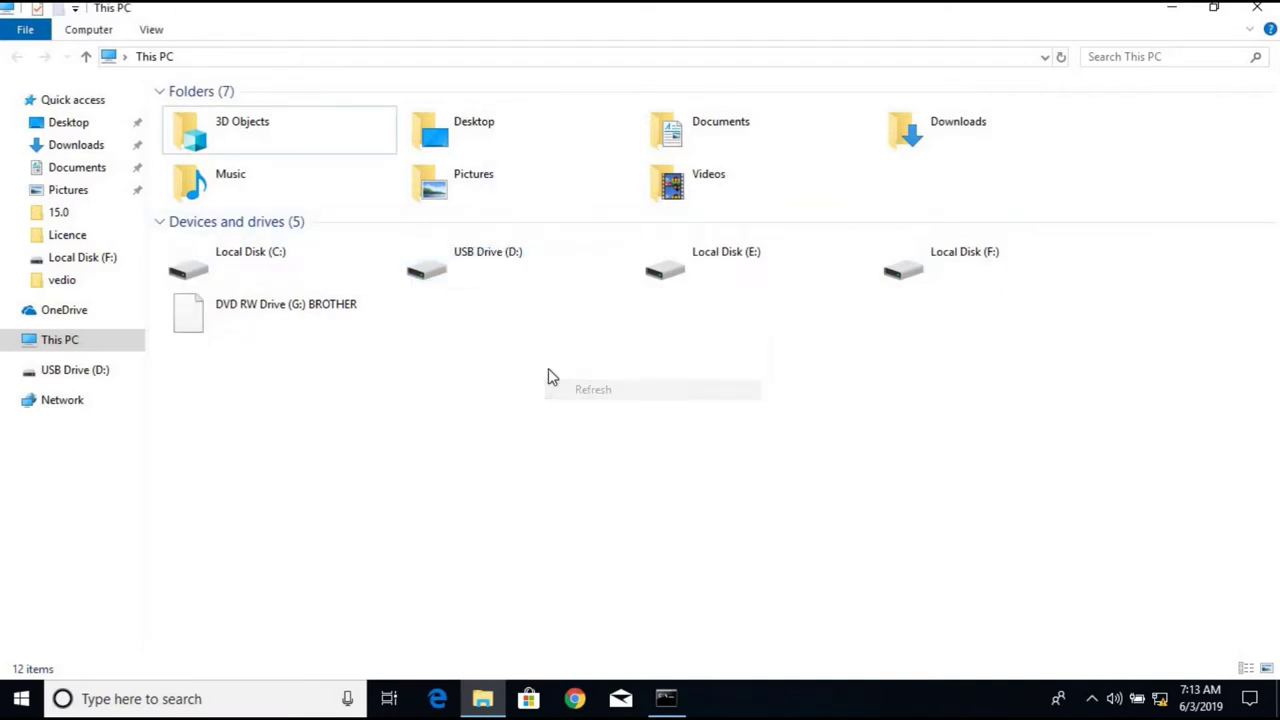
right_click(549, 369)
click(600, 445)
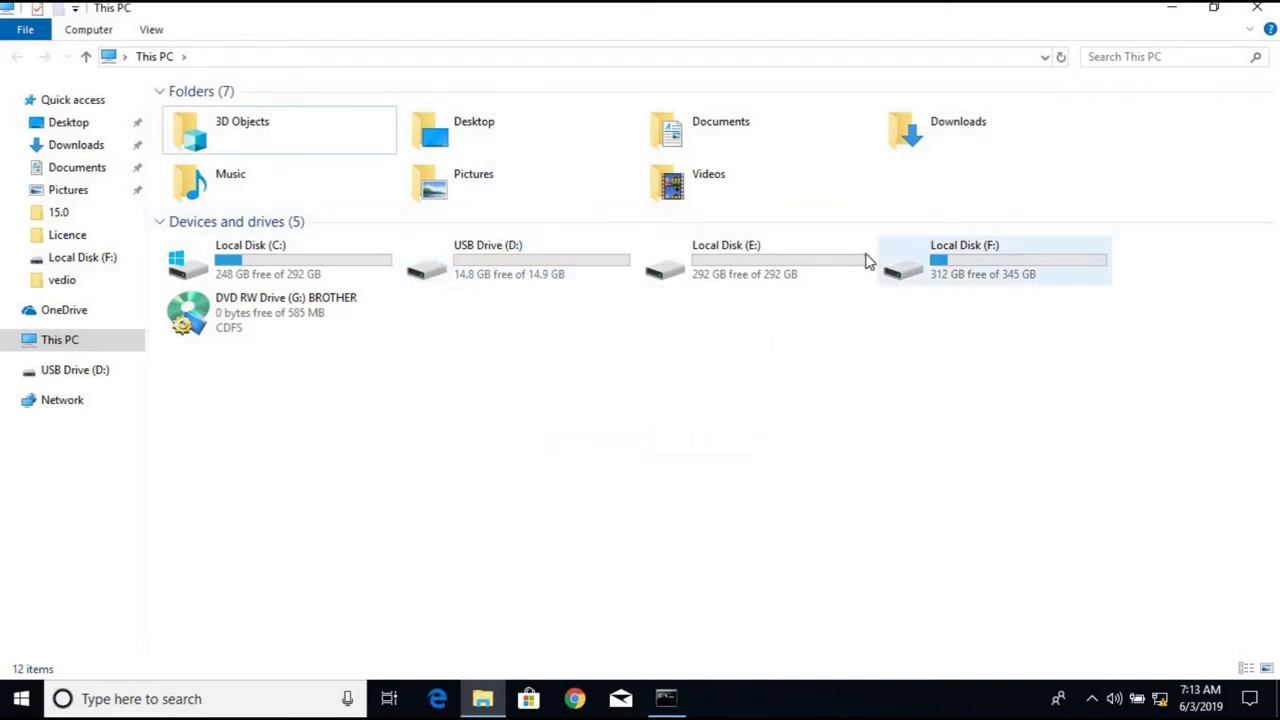
Open the folder 20= on Local Disk (F:) and copy all of its setup files and folders
double_click(975, 259)
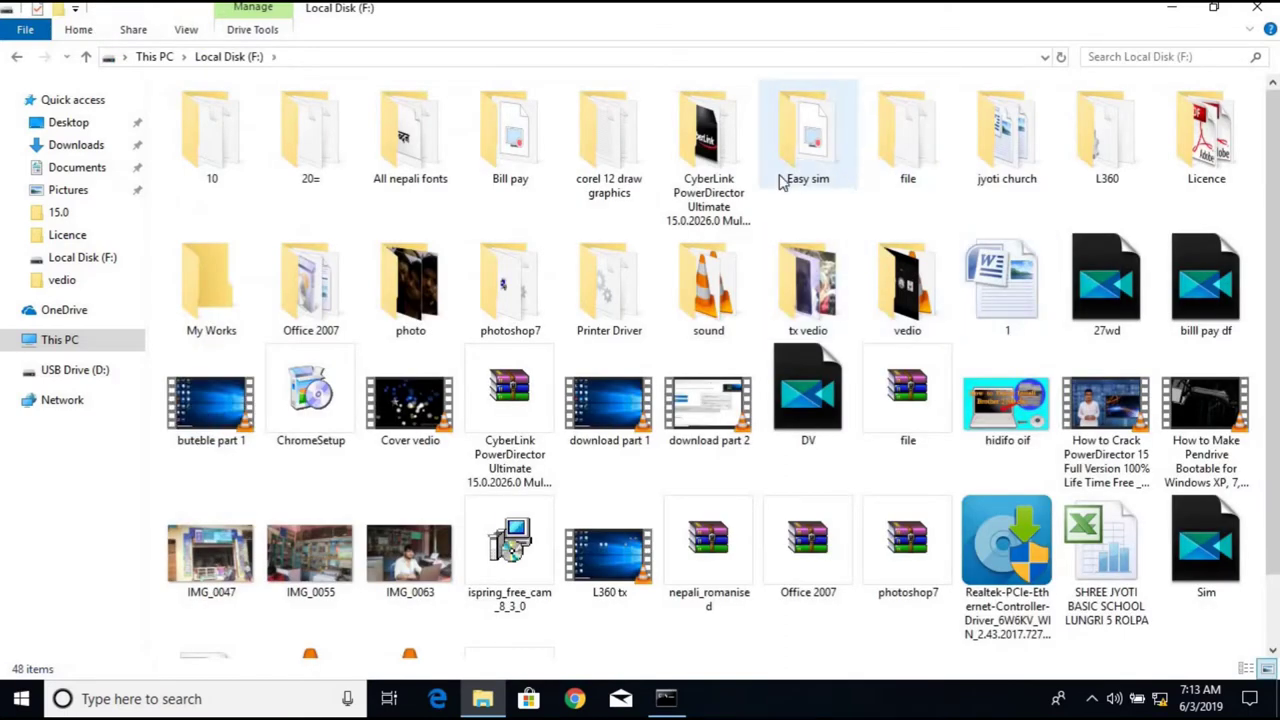
double_click(334, 138)
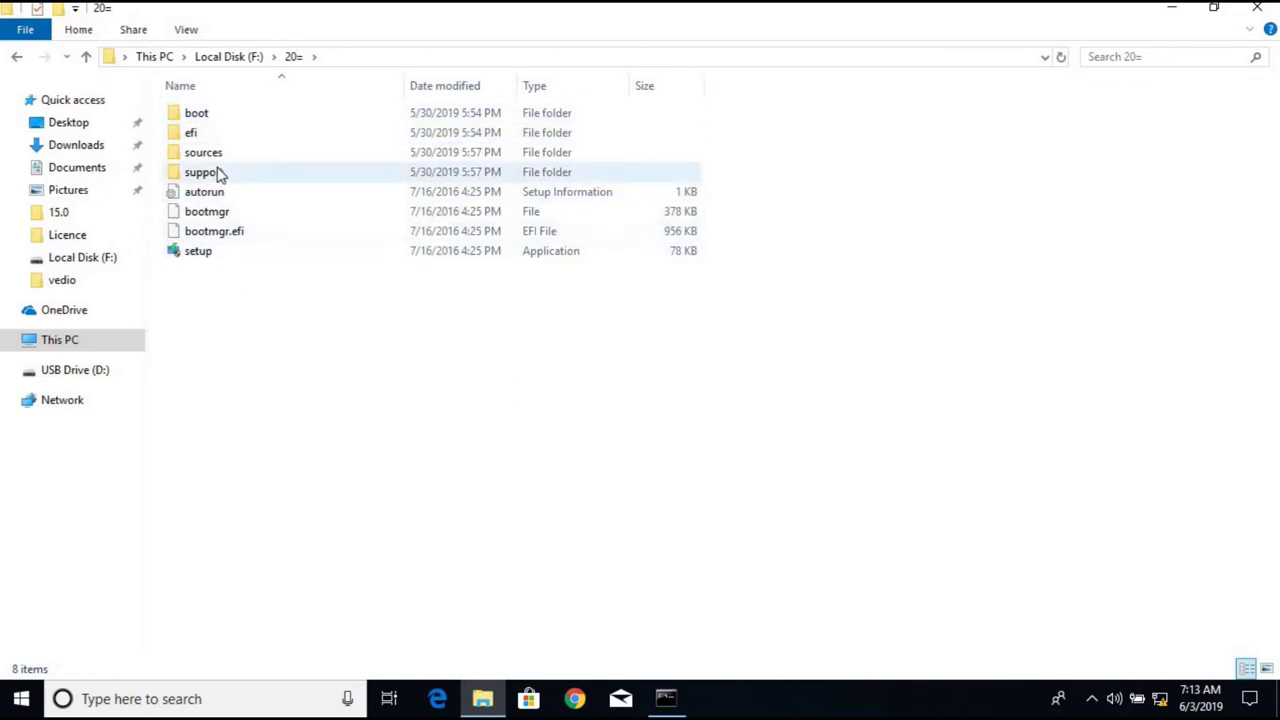
click(277, 174)
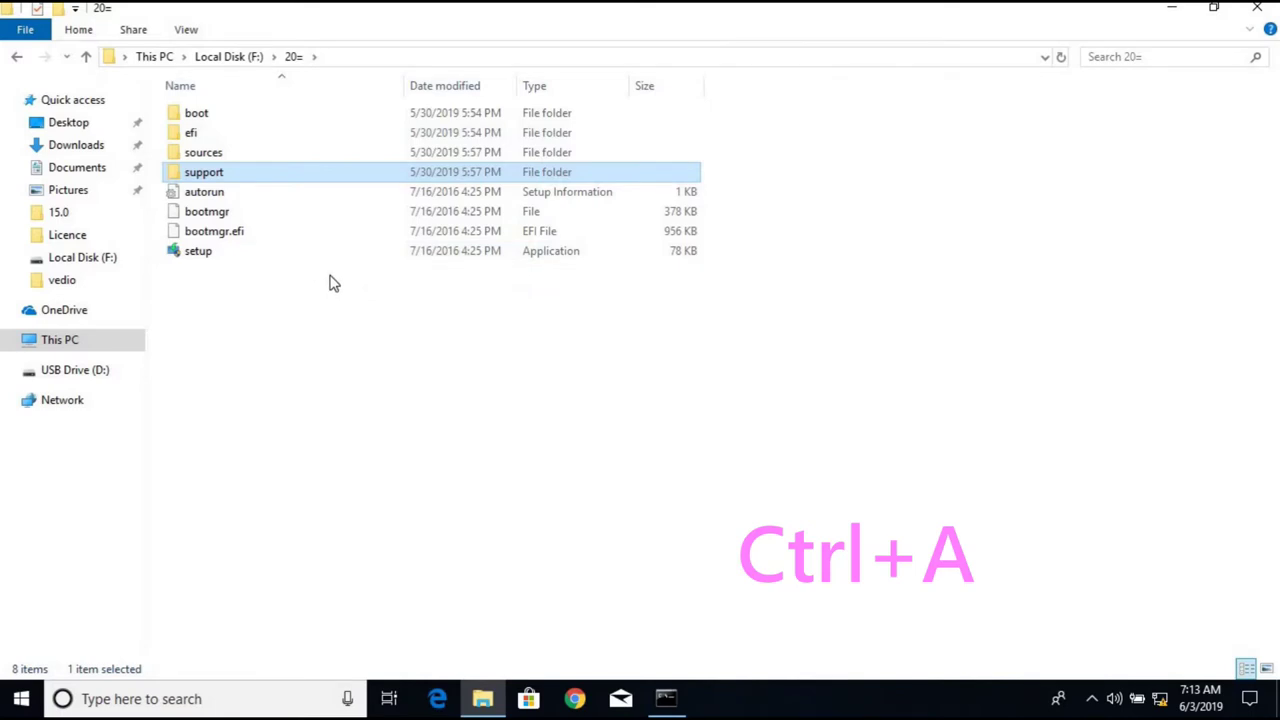
key(ctrl+a)
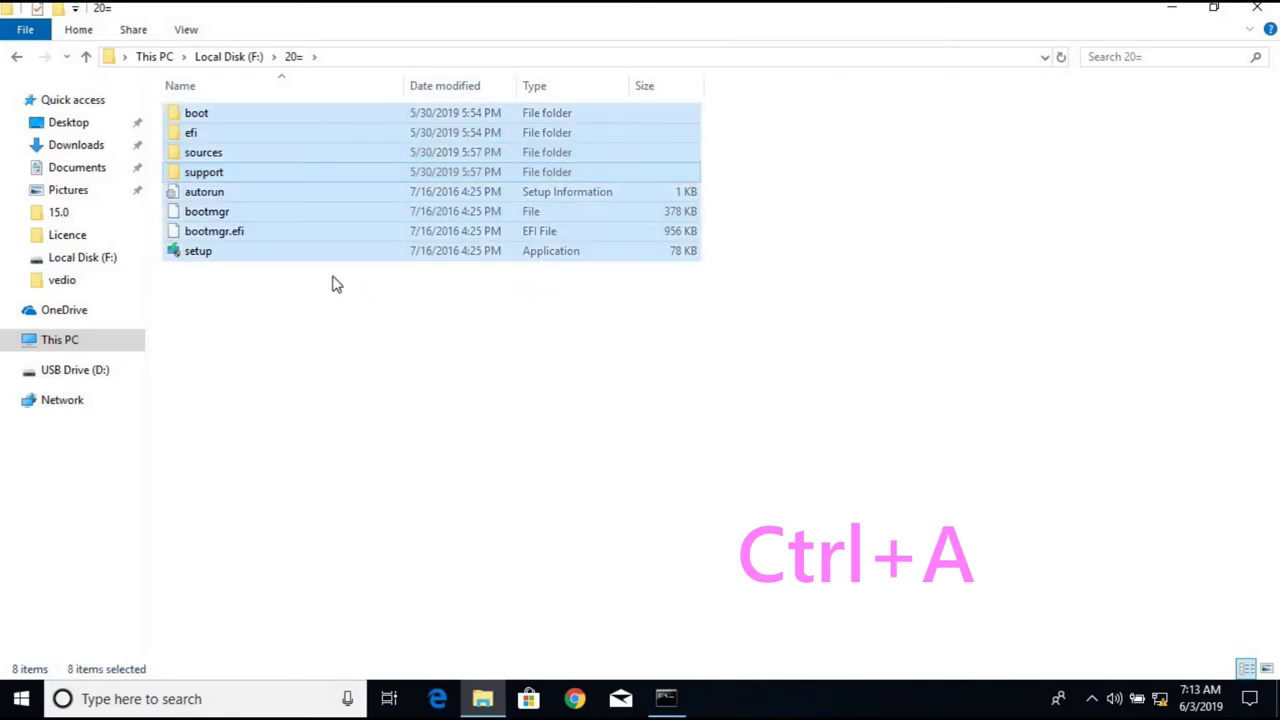
right_click(261, 161)
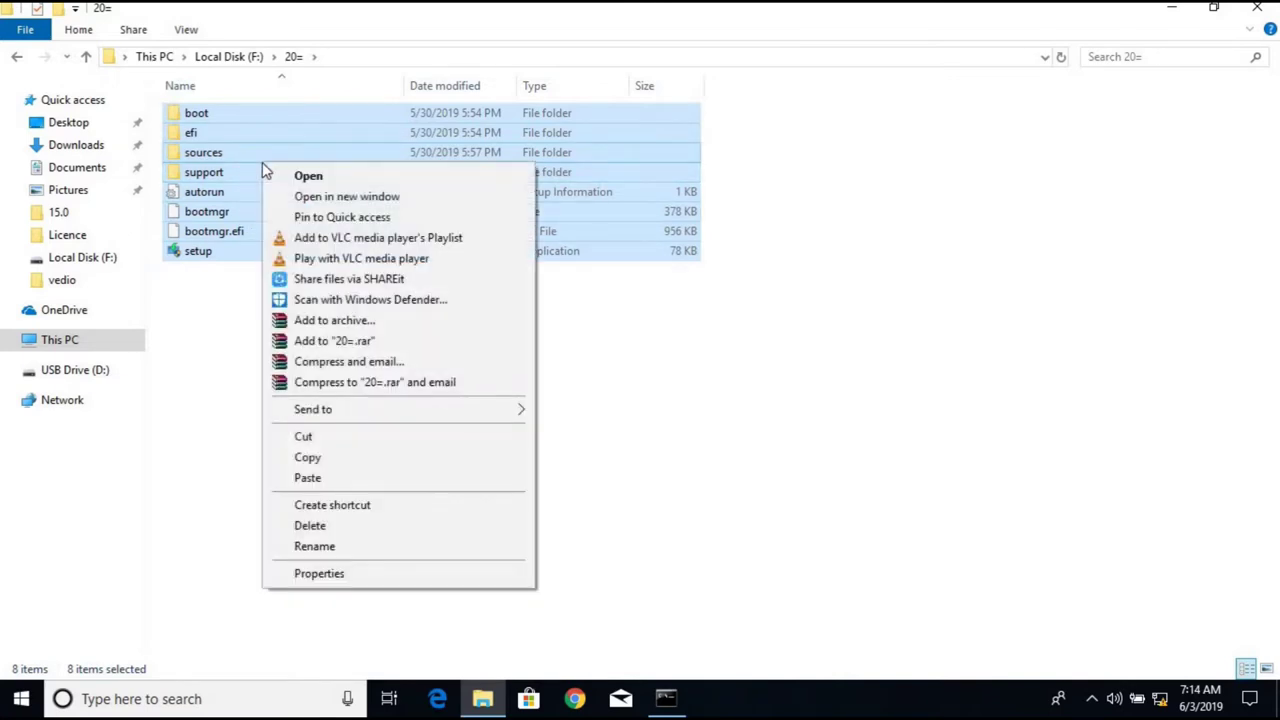
click(337, 460)
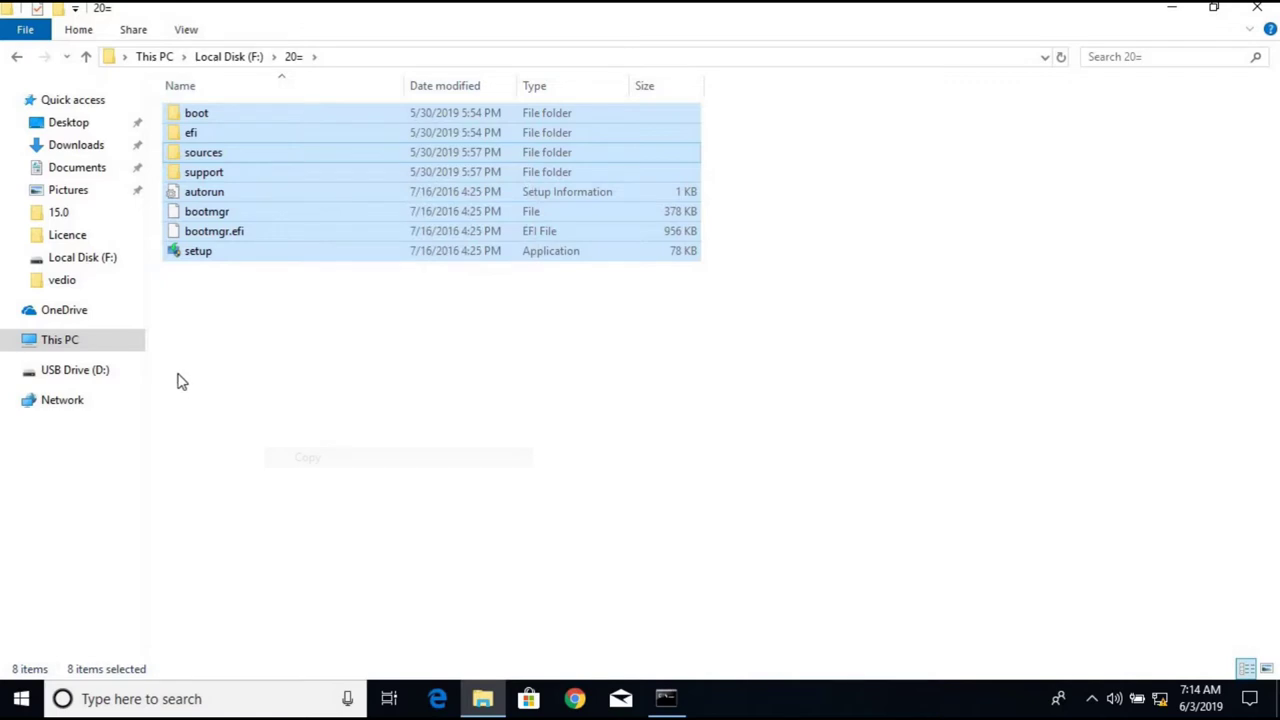
Paste the copied setup files into the root of USB Drive (D:)
click(66, 343)
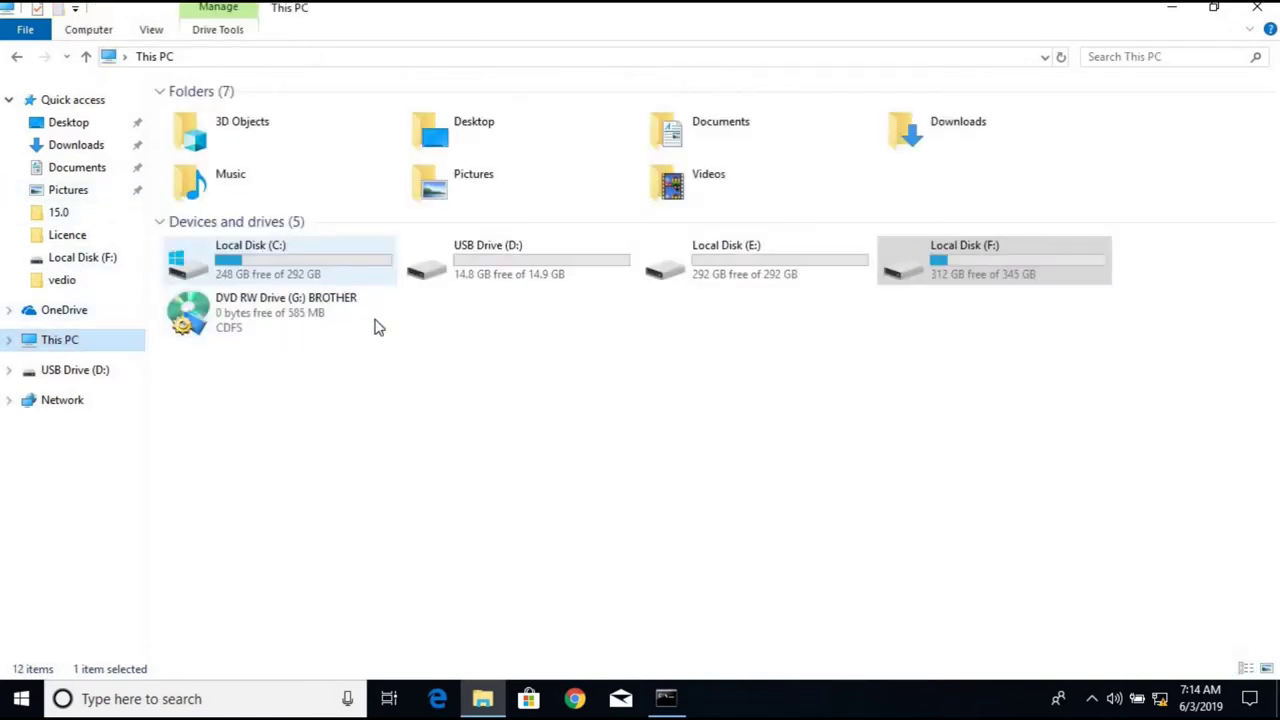
double_click(532, 265)
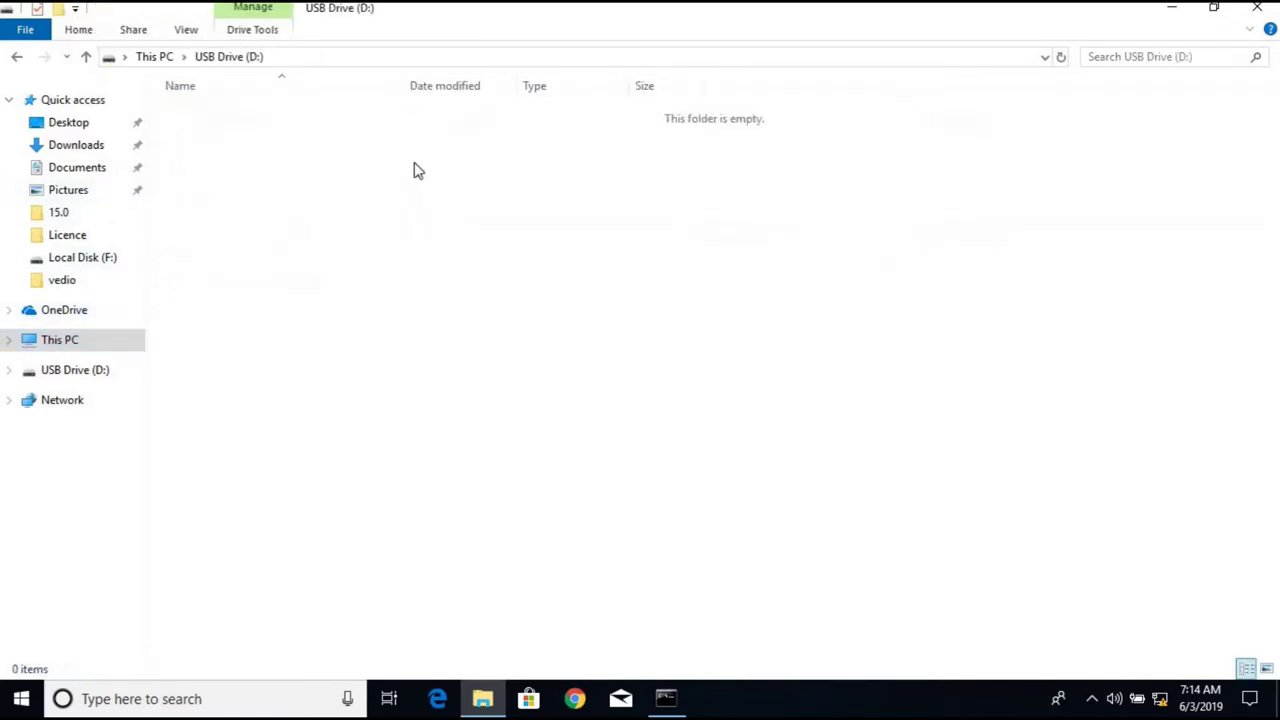
right_click(412, 165)
click(473, 318)
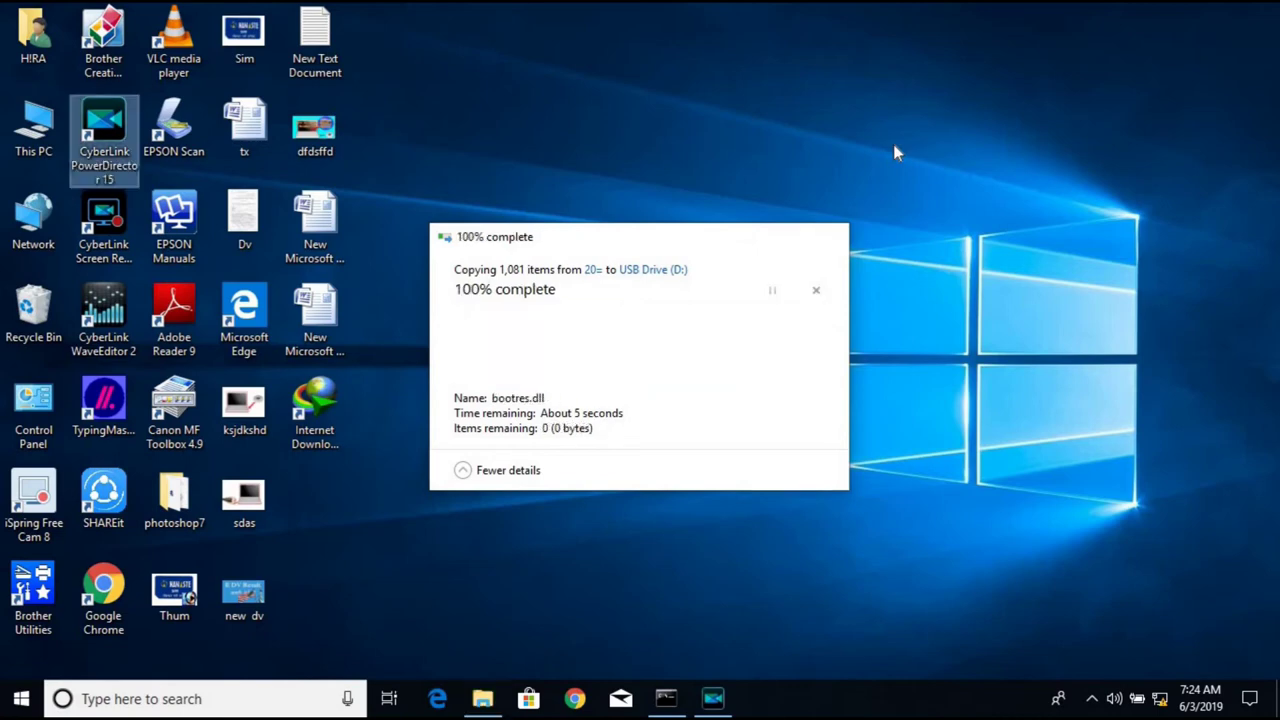
Refresh the desktop and open This PC in a maximized window to check the USB drive after the copy
right_click(549, 78)
click(588, 168)
double_click(36, 128)
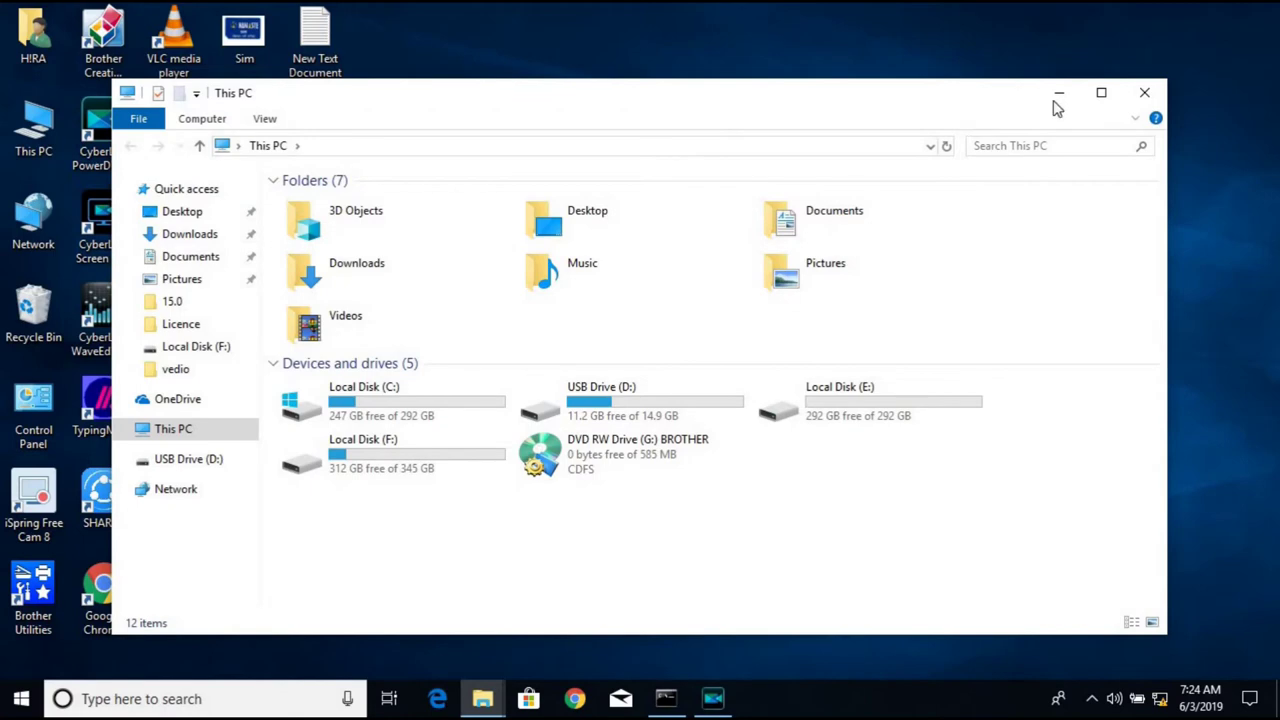
click(1101, 92)
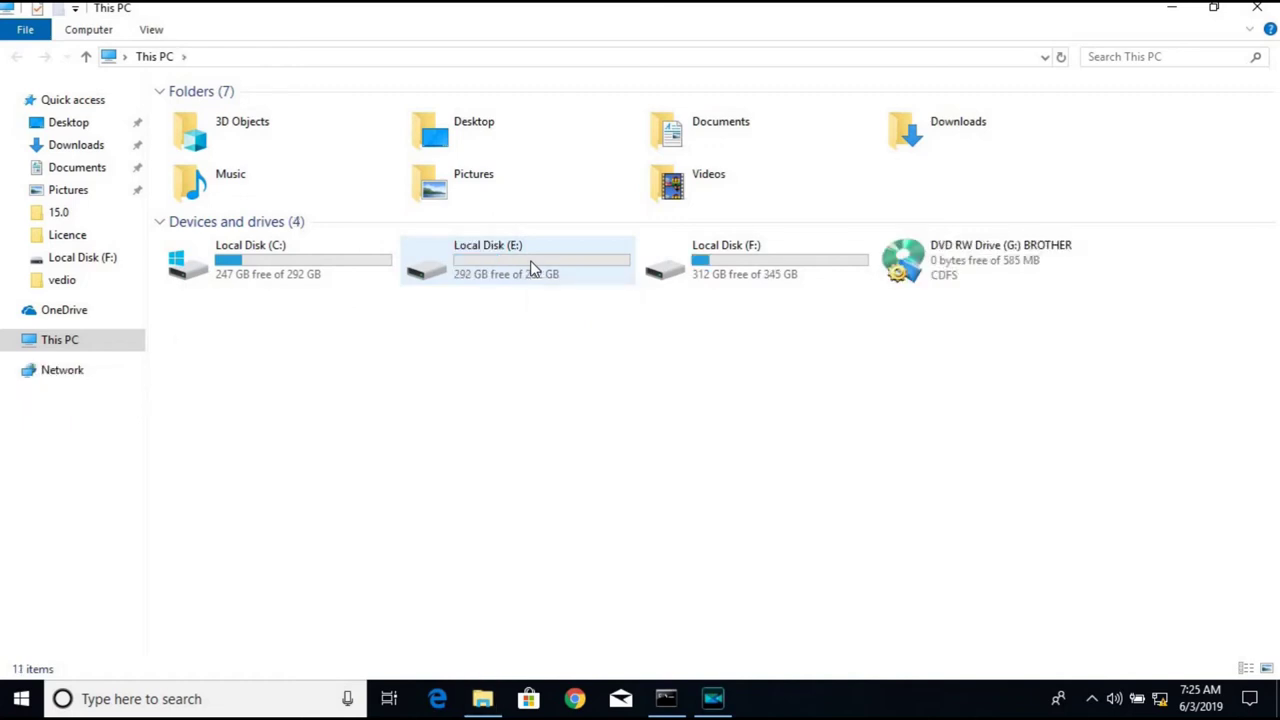
Refresh the This PC view several times to check the reconnected USB drive and its icon
right_click(516, 346)
click(600, 420)
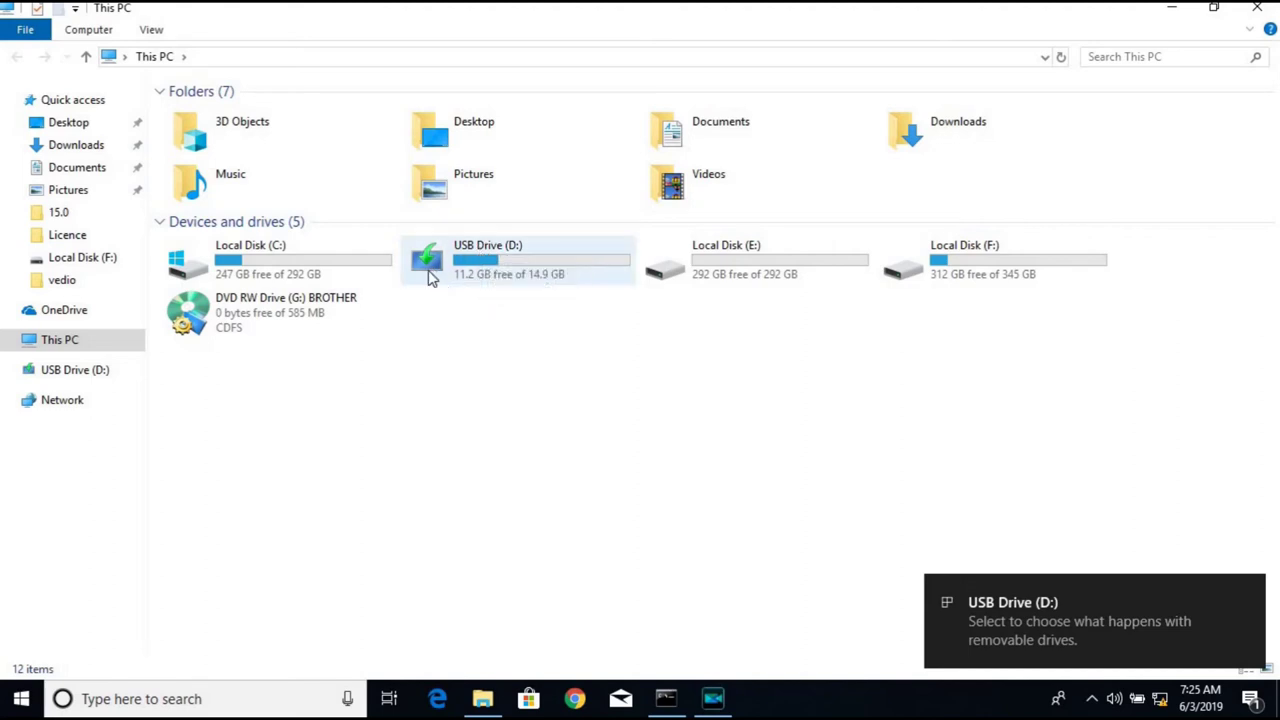
right_click(464, 350)
click(530, 419)
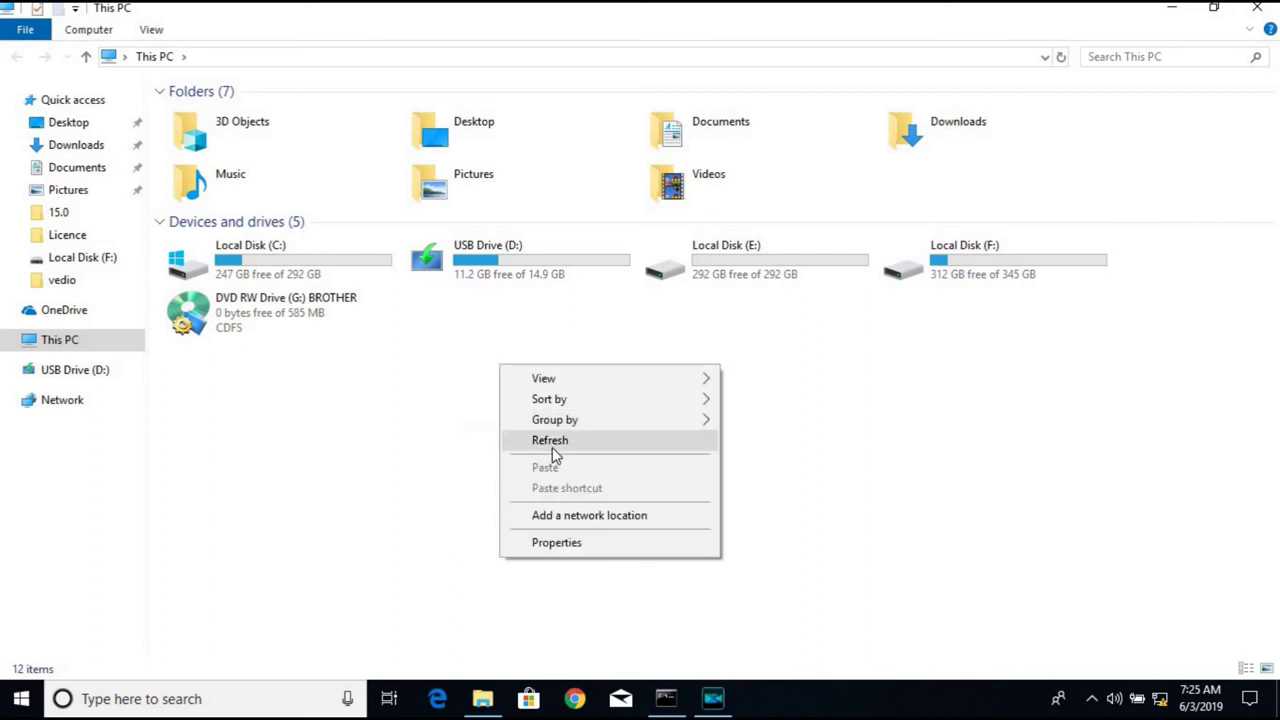
click(551, 447)
right_click(548, 447)
click(557, 466)
right_click(515, 401)
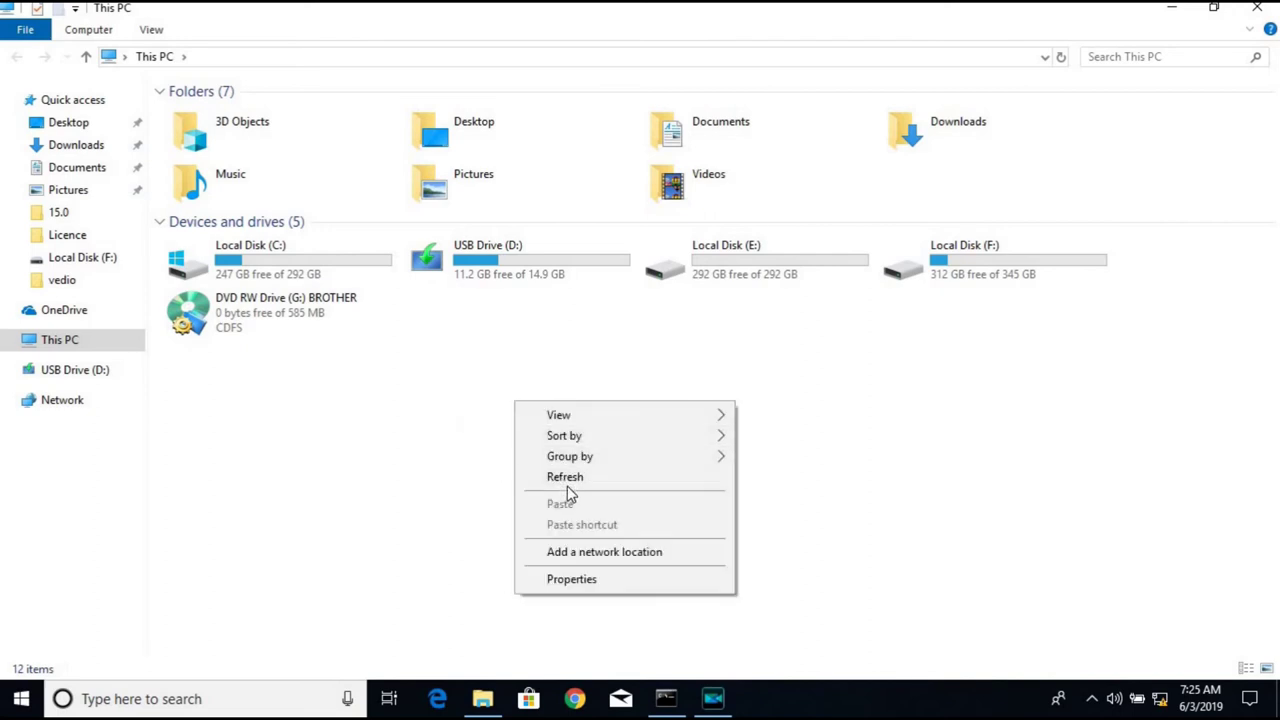
click(568, 480)
right_click(525, 440)
click(591, 524)
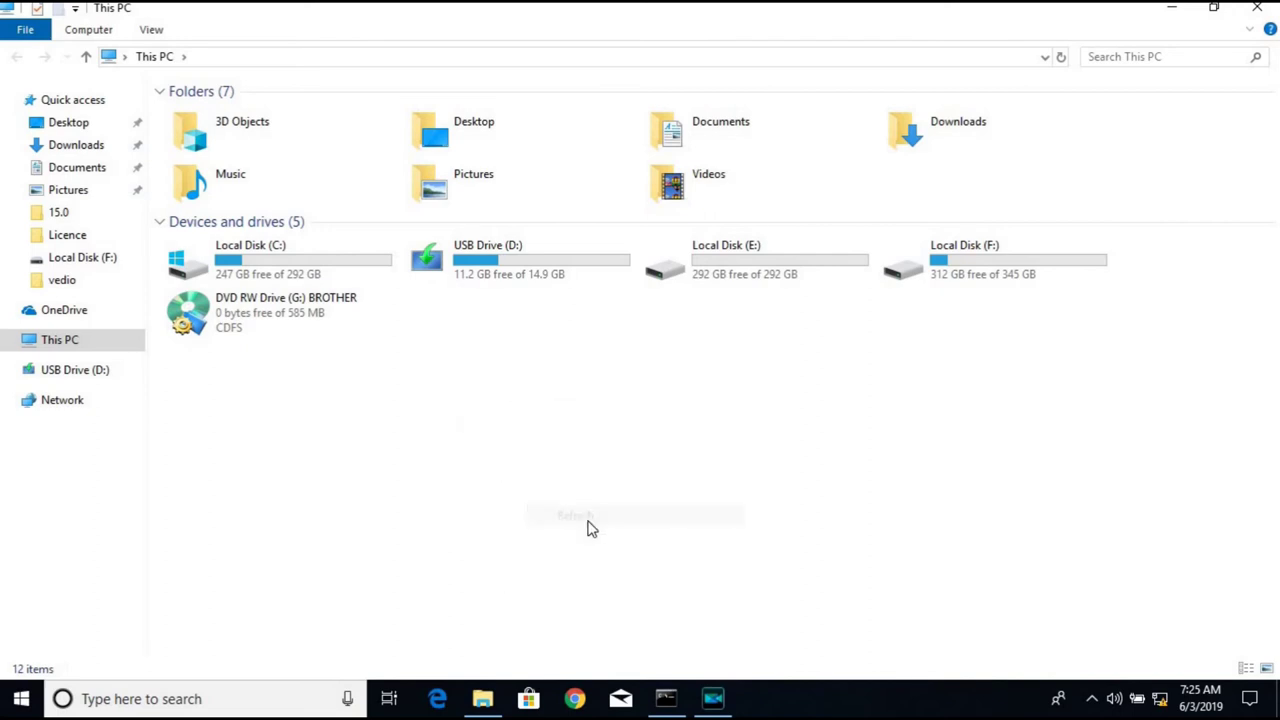
right_click(520, 379)
click(590, 455)
right_click(532, 360)
click(598, 435)
right_click(557, 443)
click(611, 500)
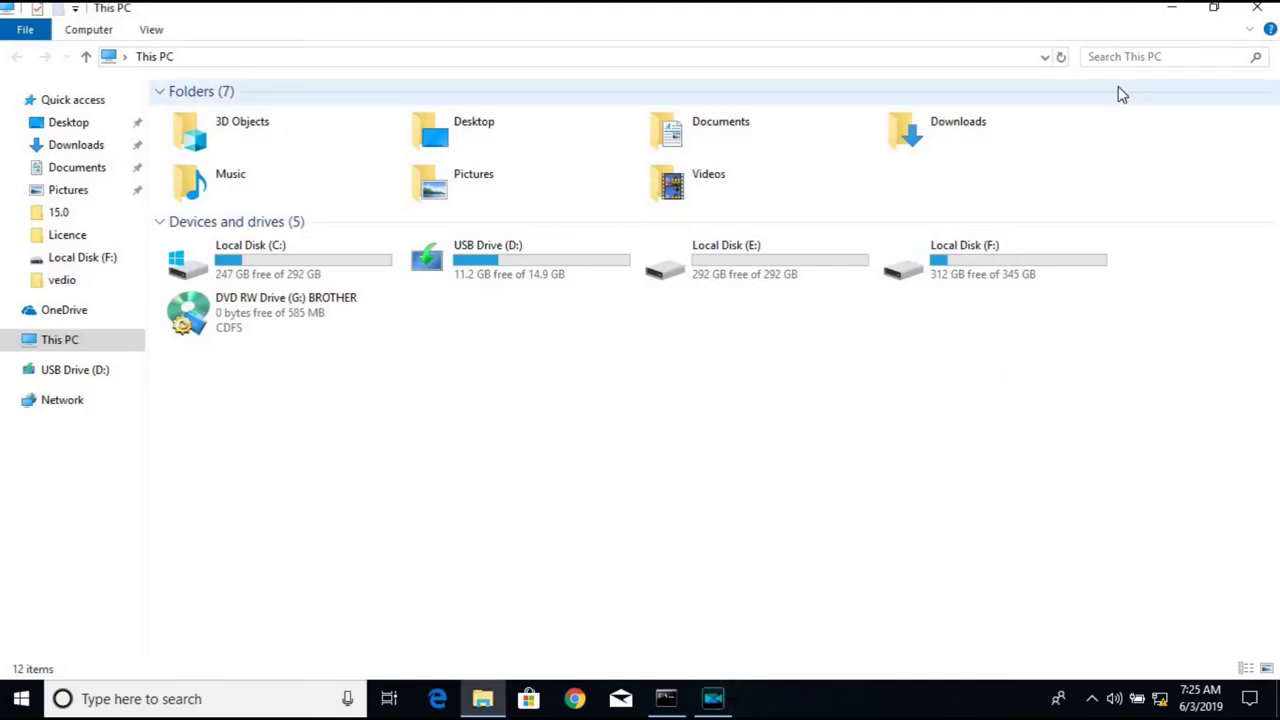
Minimize the This PC window and refresh the desktop
click(1174, 14)
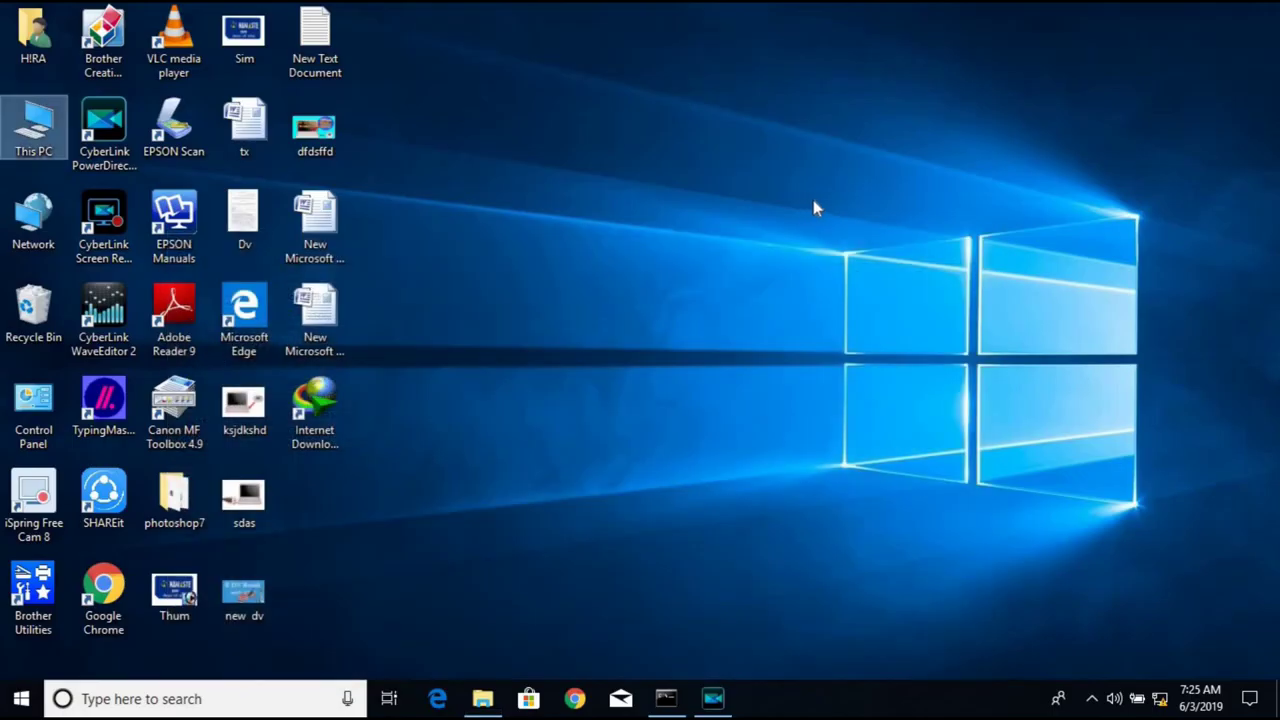
right_click(807, 201)
click(871, 273)
right_click(856, 232)
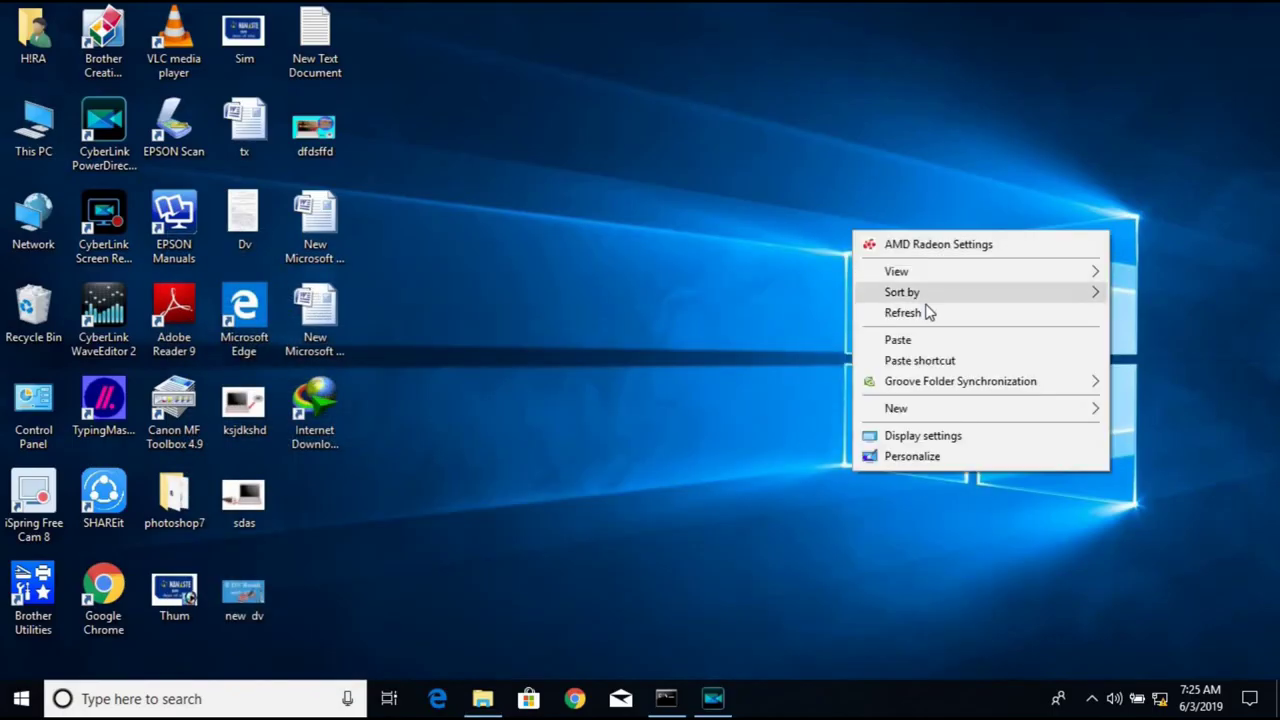